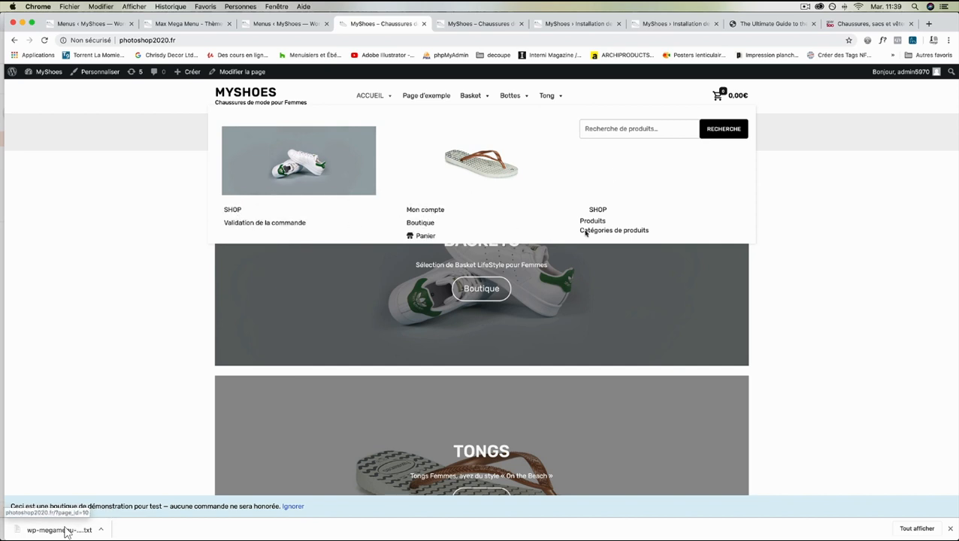
# - Examine the shop's ACCUEIL, Basket and Bottes dropdown menus, opening the Vans – OLD SKOOL product page from the Basket menu
pyautogui.moveTo(599, 225)
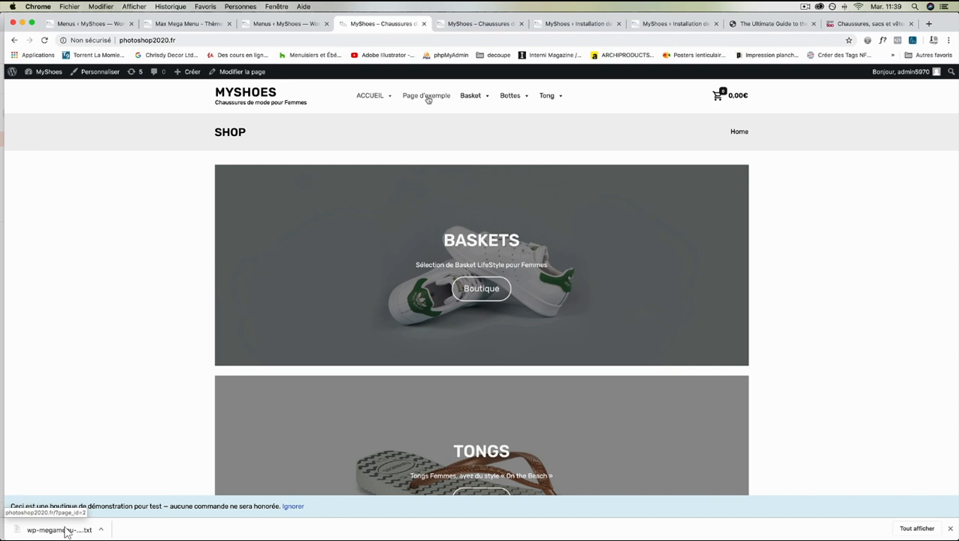
pyautogui.moveTo(466, 96)
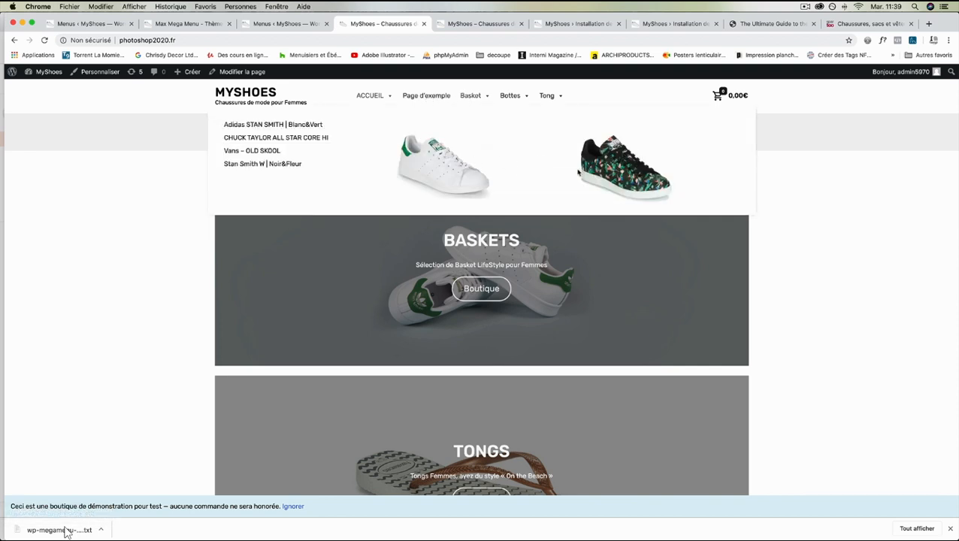
pyautogui.click(273, 151)
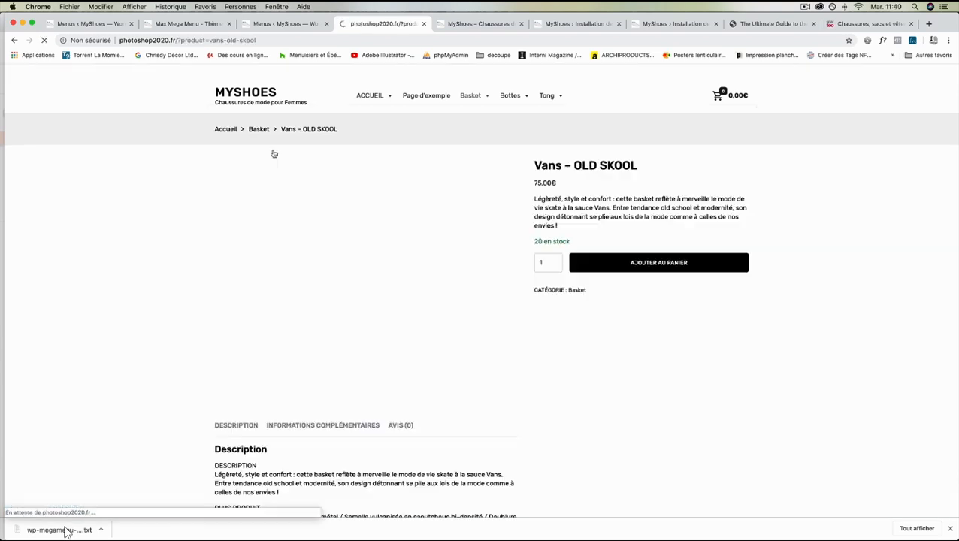
pyautogui.moveTo(514, 96)
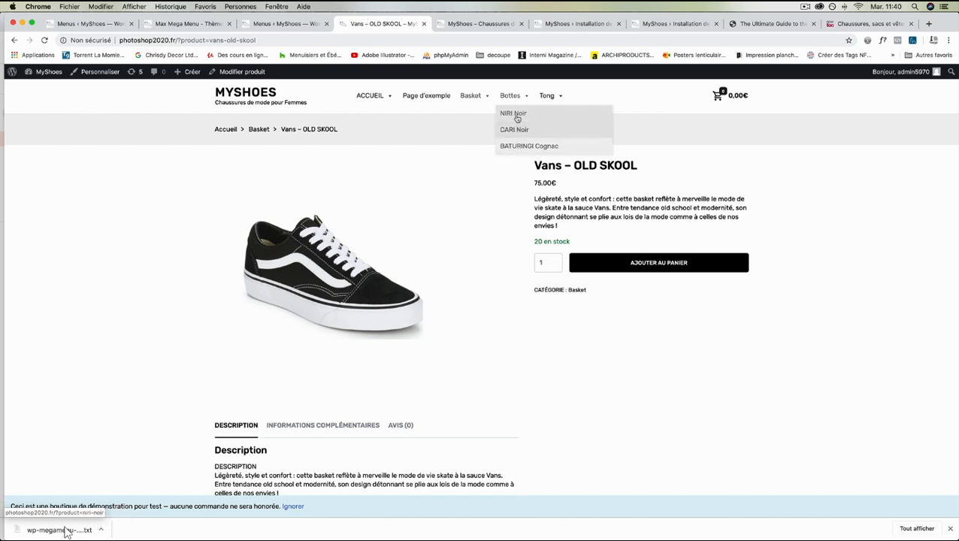
pyautogui.moveTo(479, 101)
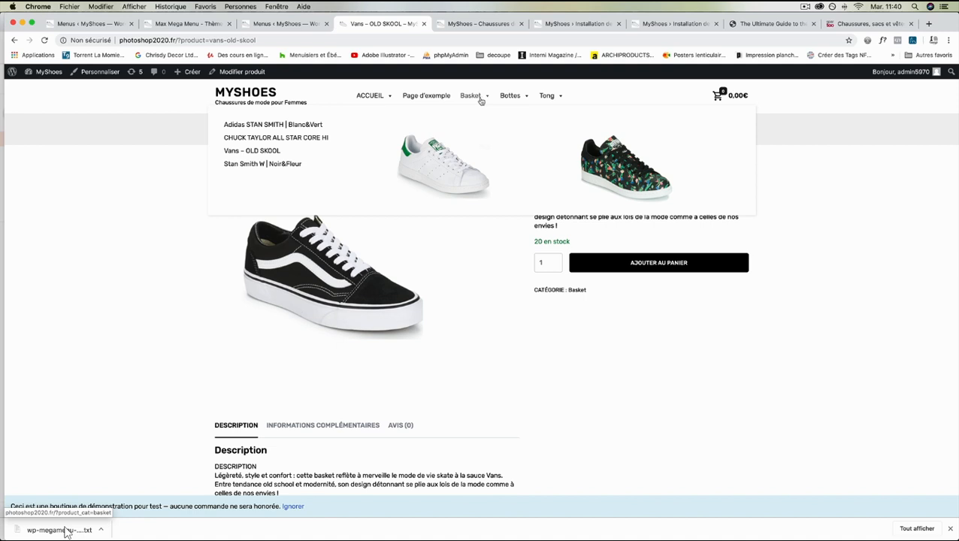
# - Switch to the Spartoo site, examine its navigation mega menus and browse this month's new arrivals for children
pyautogui.click(842, 23)
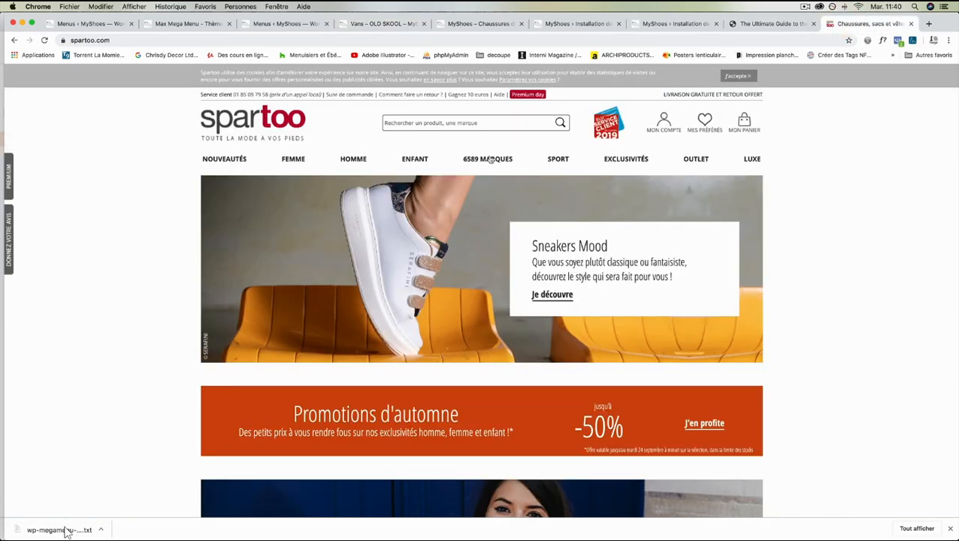
pyautogui.moveTo(554, 162)
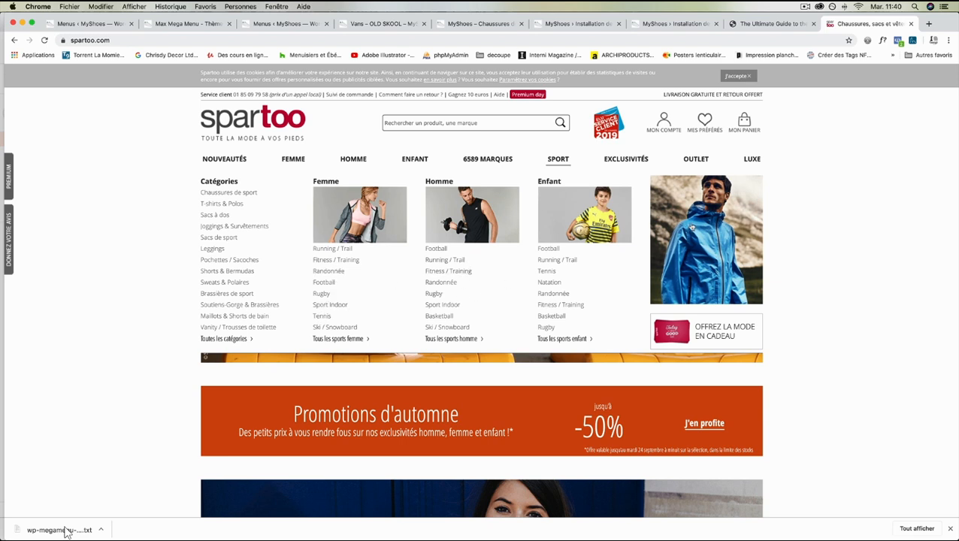
pyautogui.moveTo(489, 159)
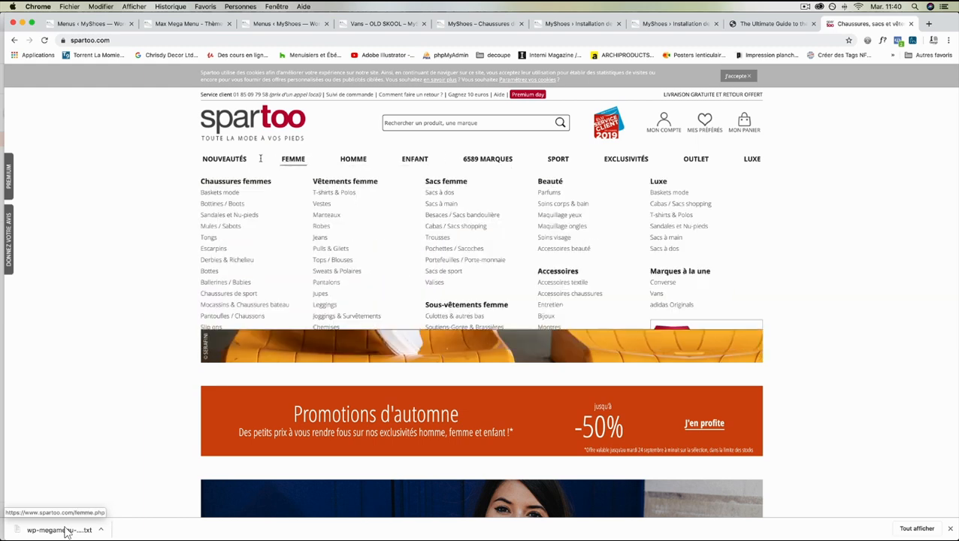
pyautogui.moveTo(229, 161)
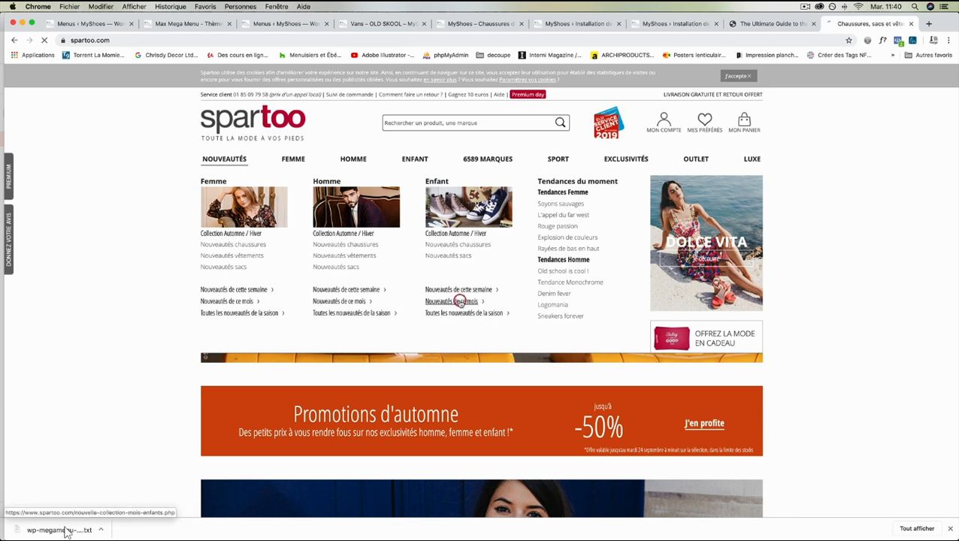
pyautogui.click(456, 301)
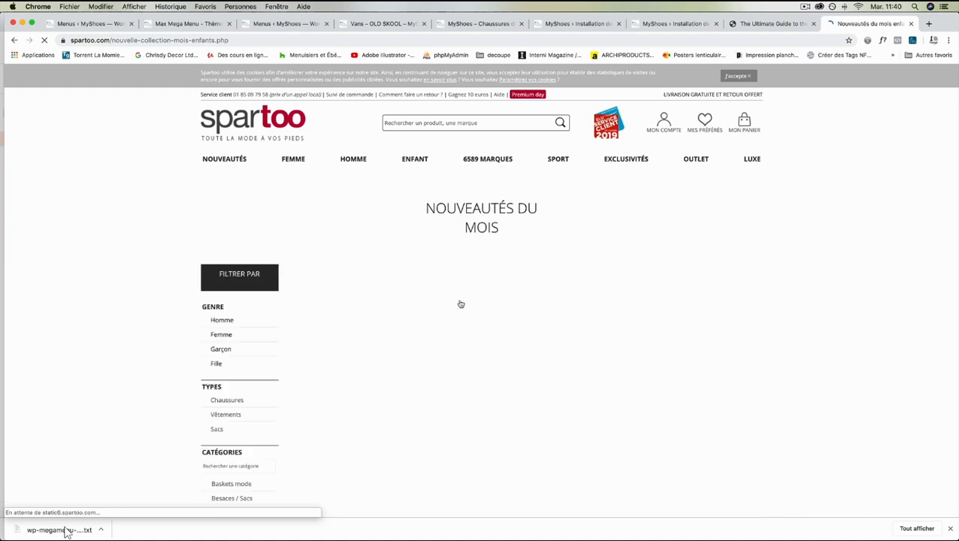
pyautogui.scroll(-10, 458, 304)
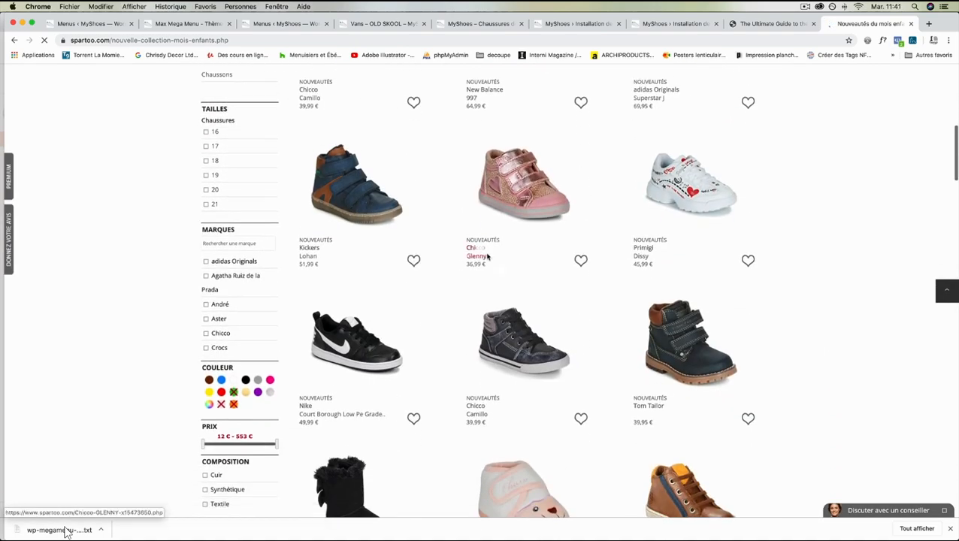
pyautogui.scroll(10, 487, 256)
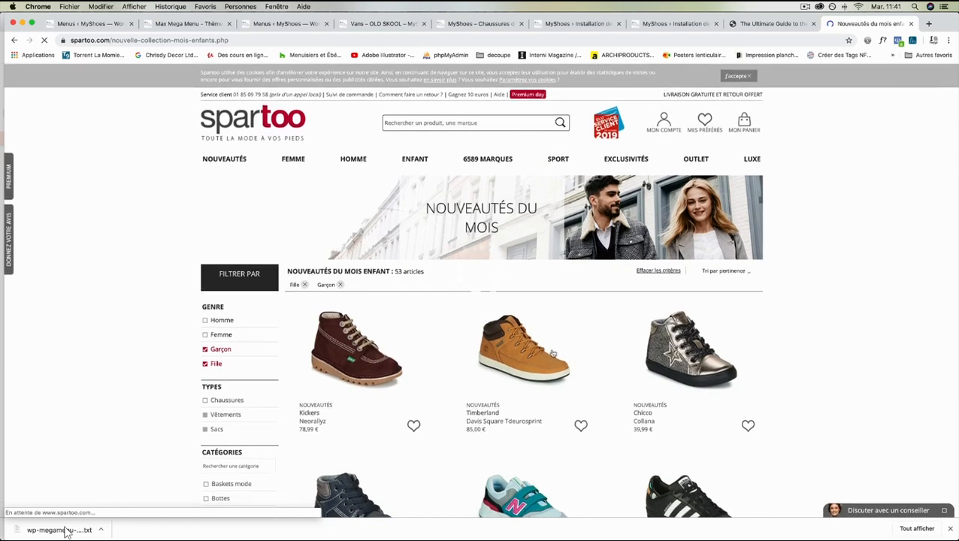
pyautogui.scroll(-3, 553, 353)
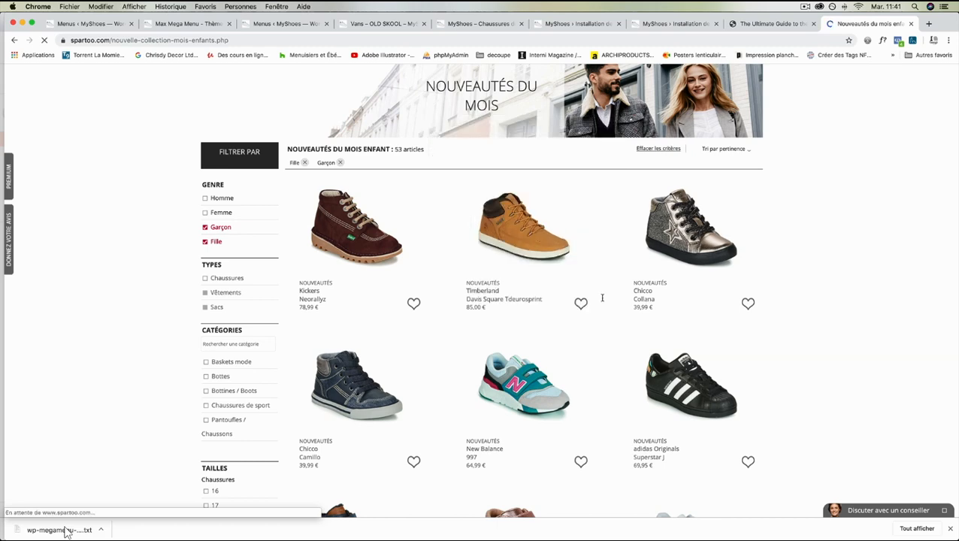
# - Close the Basket mega menu settings in the WordPress menu editor and review the Max Mega Menu settings of the Défaut theme
pyautogui.click(93, 24)
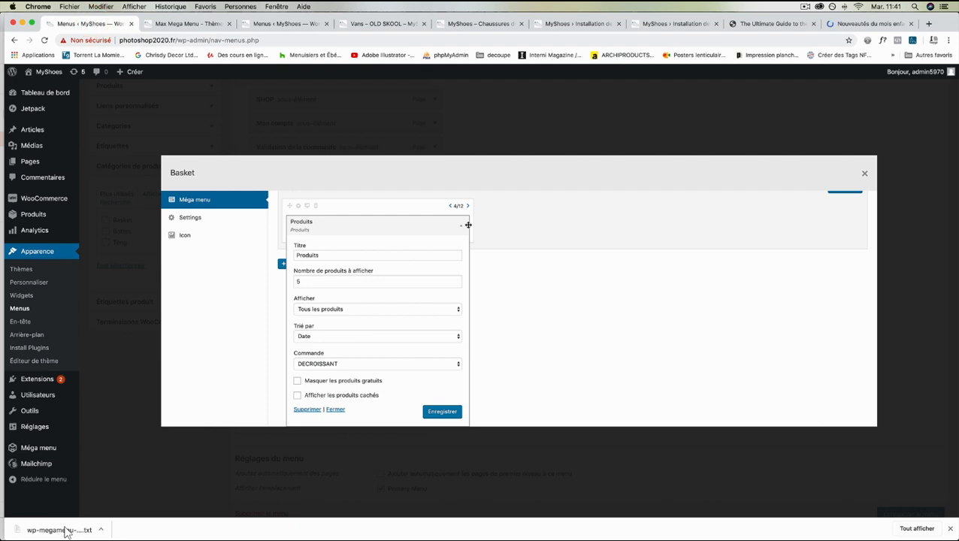
pyautogui.click(865, 174)
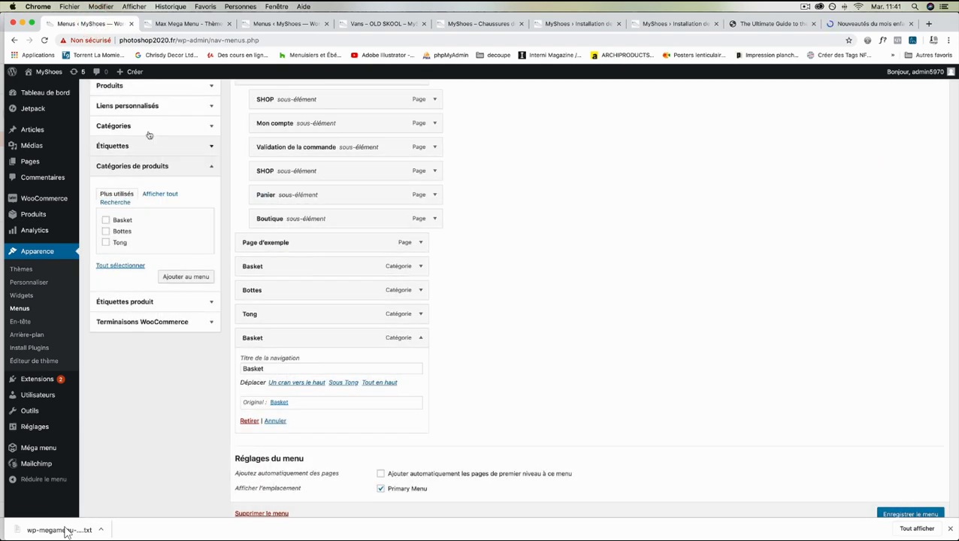
pyautogui.click(178, 25)
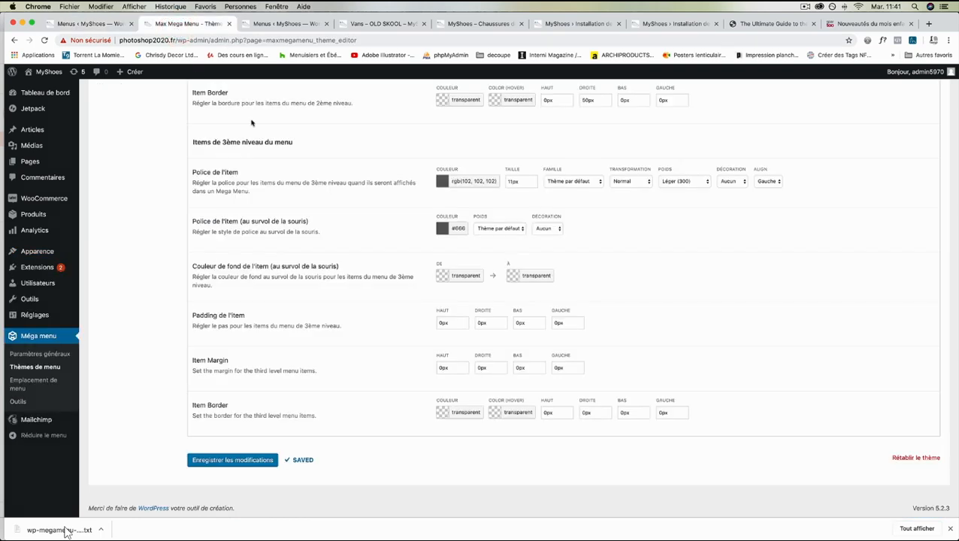
pyautogui.scroll(4, 278, 167)
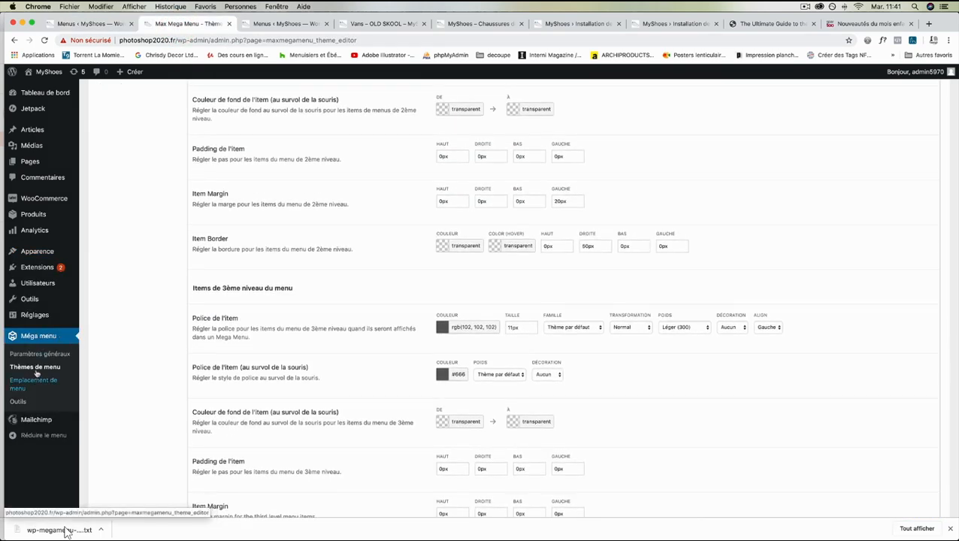
pyautogui.scroll(8, 118, 342)
pyautogui.scroll(18, 118, 342)
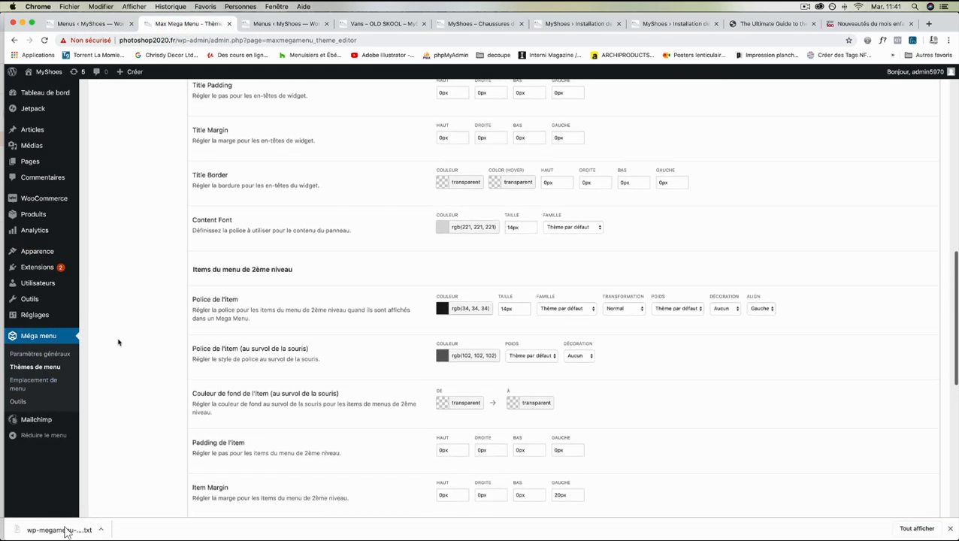
pyautogui.scroll(2, 118, 342)
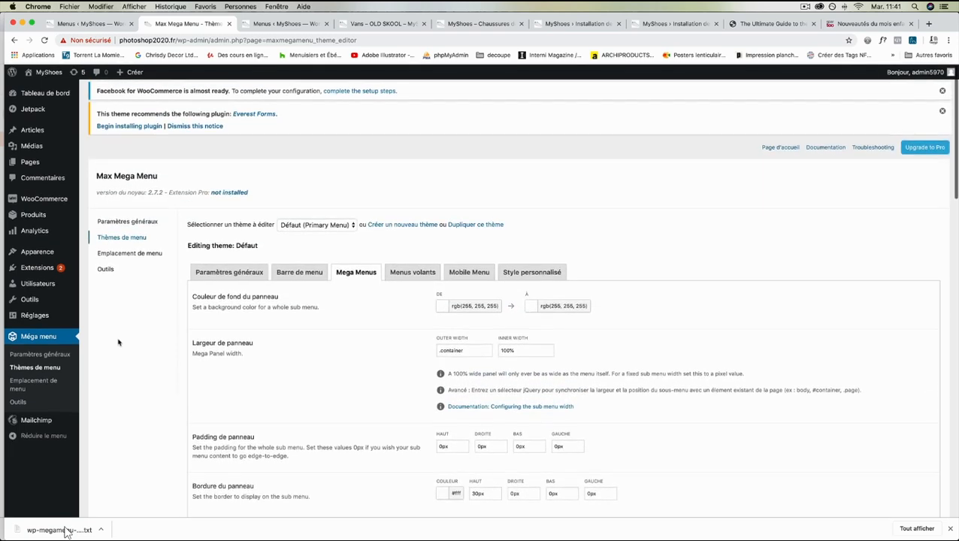
# - Review the structure of the existing Mega Menu in the menu editor and compare it with the shop's Bottes dropdown
pyautogui.click(262, 28)
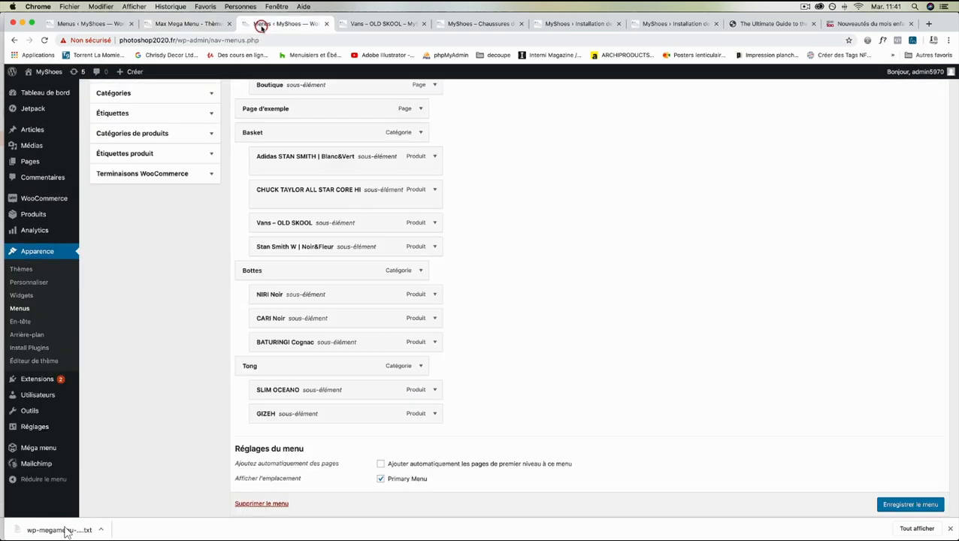
pyautogui.scroll(5, 320, 174)
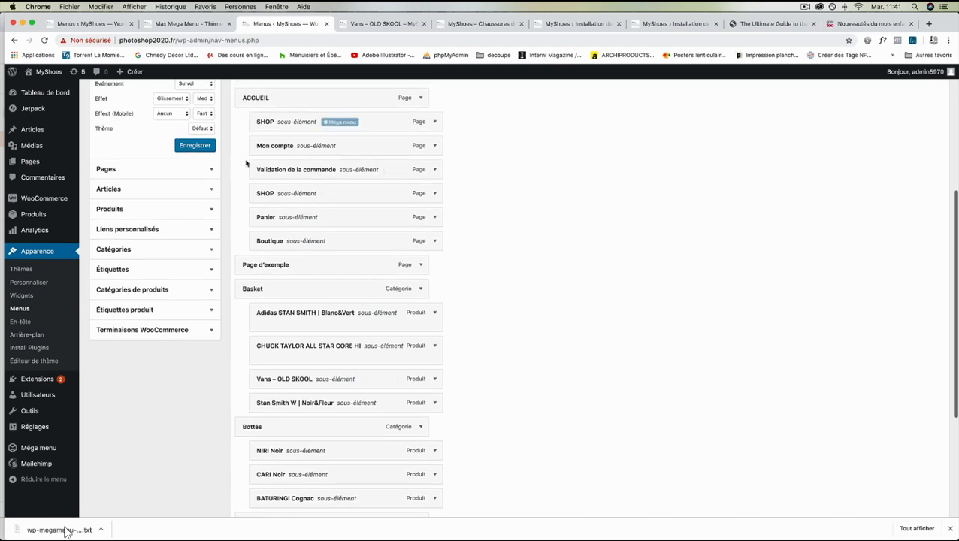
pyautogui.scroll(4, 132, 198)
pyautogui.scroll(1, 133, 197)
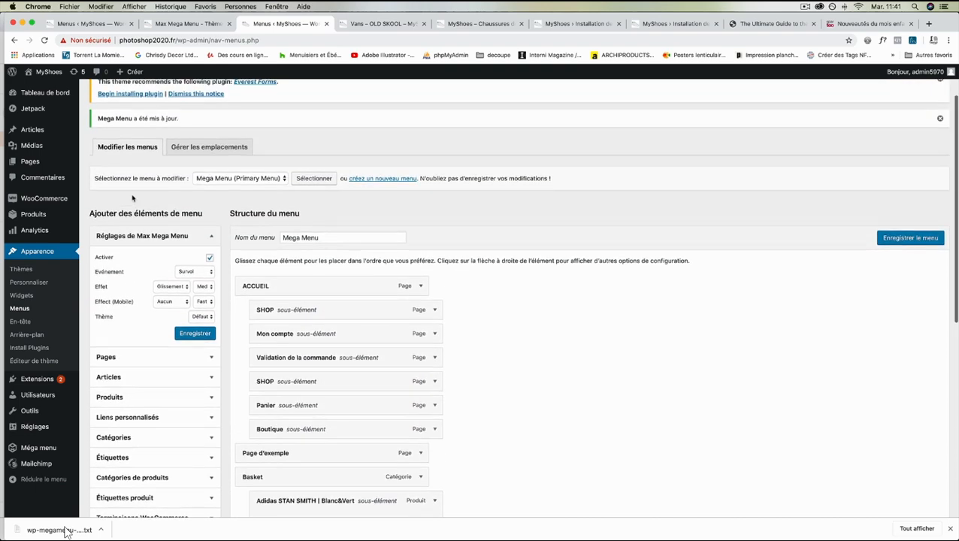
pyautogui.scroll(-8, 132, 198)
pyautogui.scroll(-2, 132, 197)
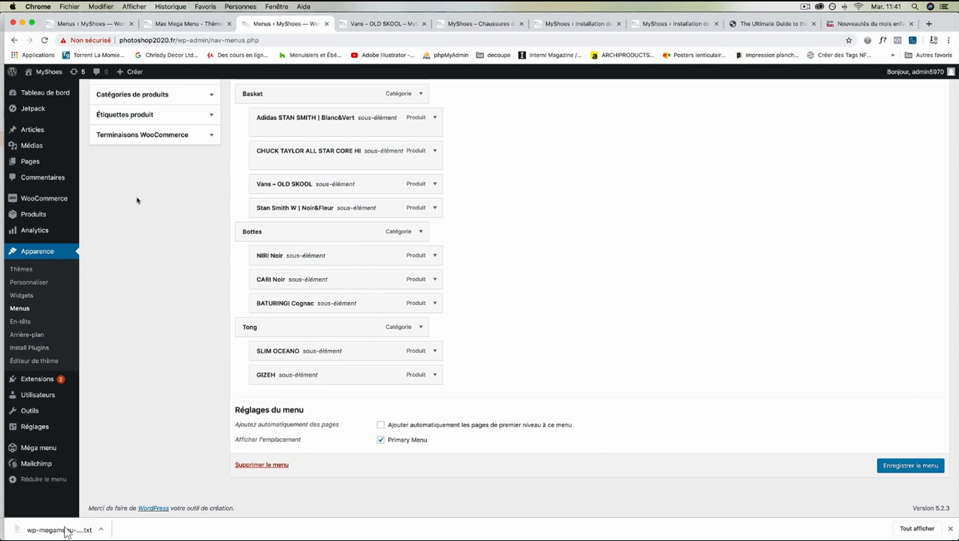
pyautogui.click(375, 23)
pyautogui.moveTo(502, 97)
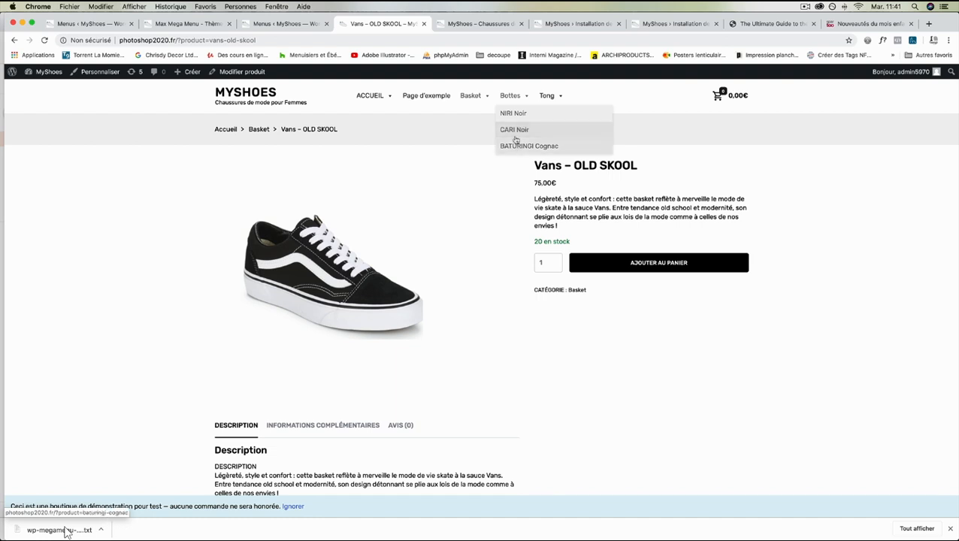
# - Start a new WordPress menu and enter MEGA MENU2 as its name
pyautogui.click(289, 23)
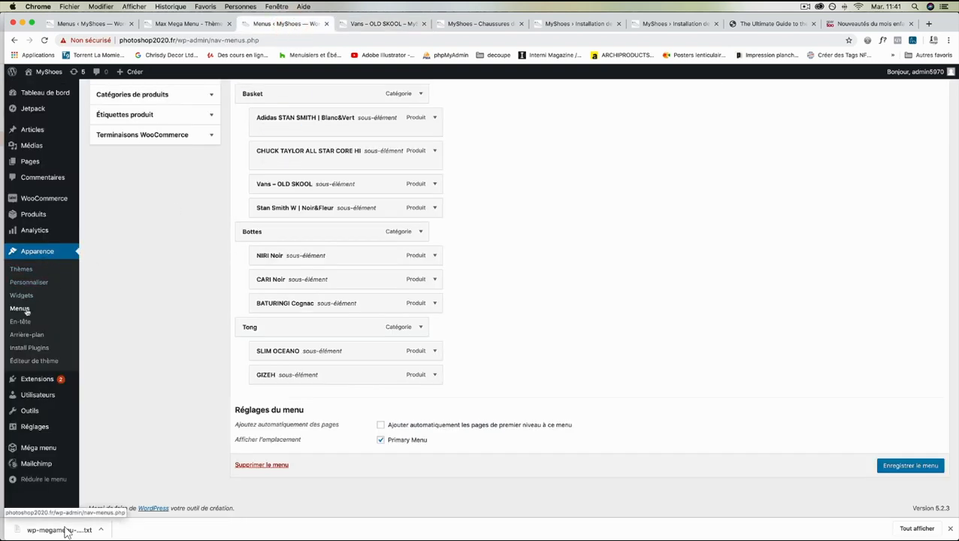
pyautogui.scroll(10, 103, 302)
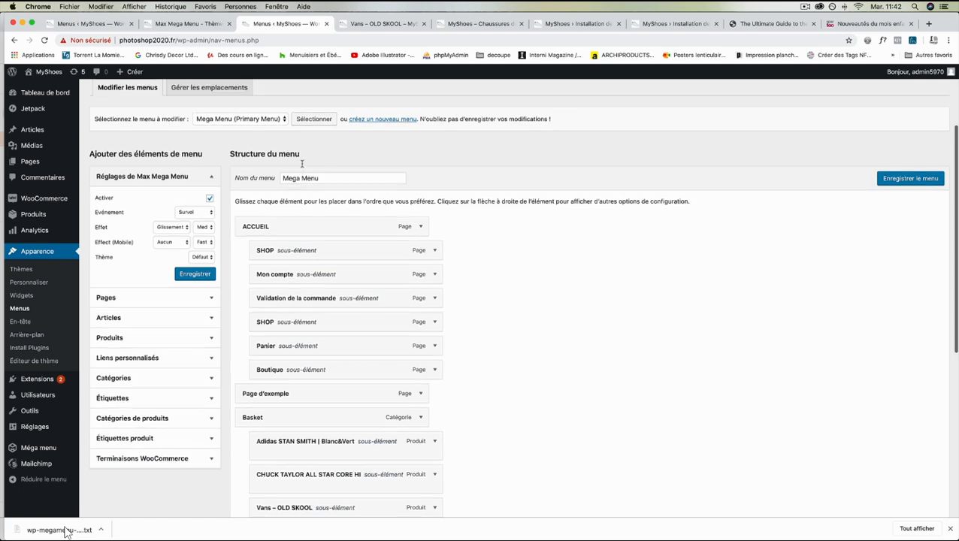
pyautogui.click(376, 192)
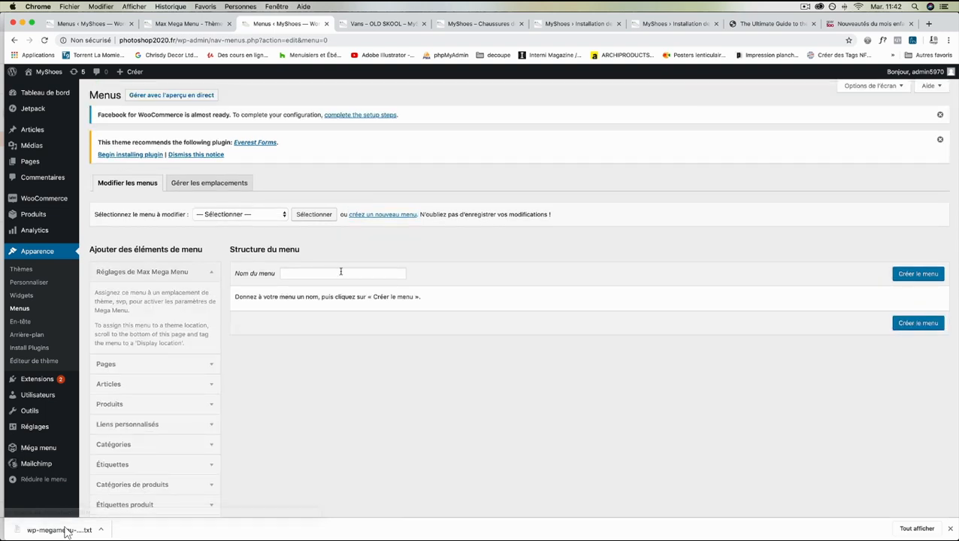
pyautogui.click(341, 273)
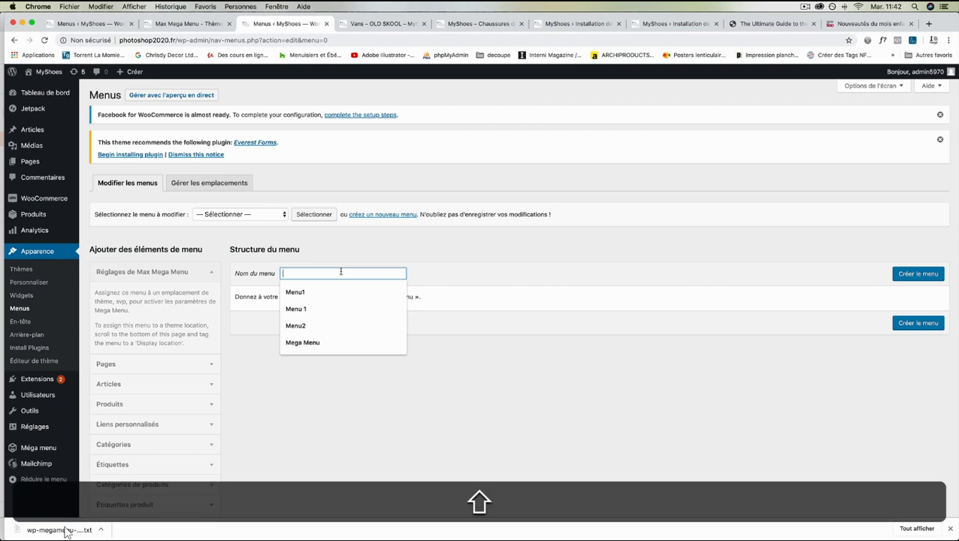
pyautogui.write('MEGA MEN')
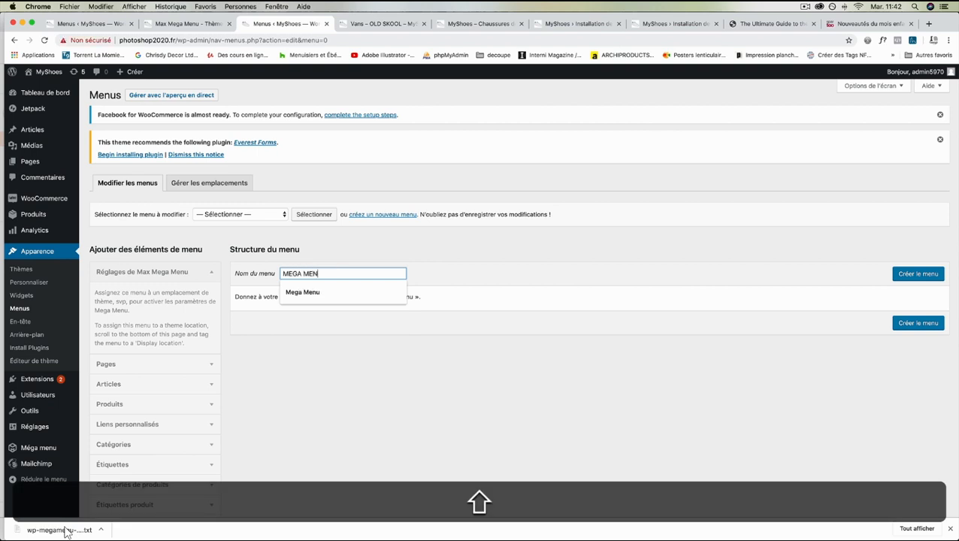
pyautogui.write('U2')
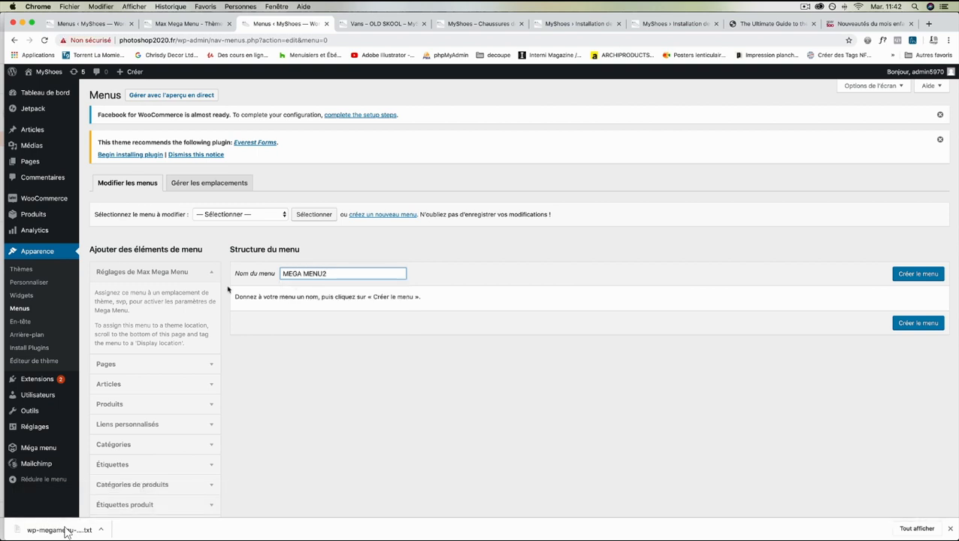
# - Check the Max Mega Menu theme editor already open for the Défaut theme, and return to the new menu form
pyautogui.moveTo(39, 447)
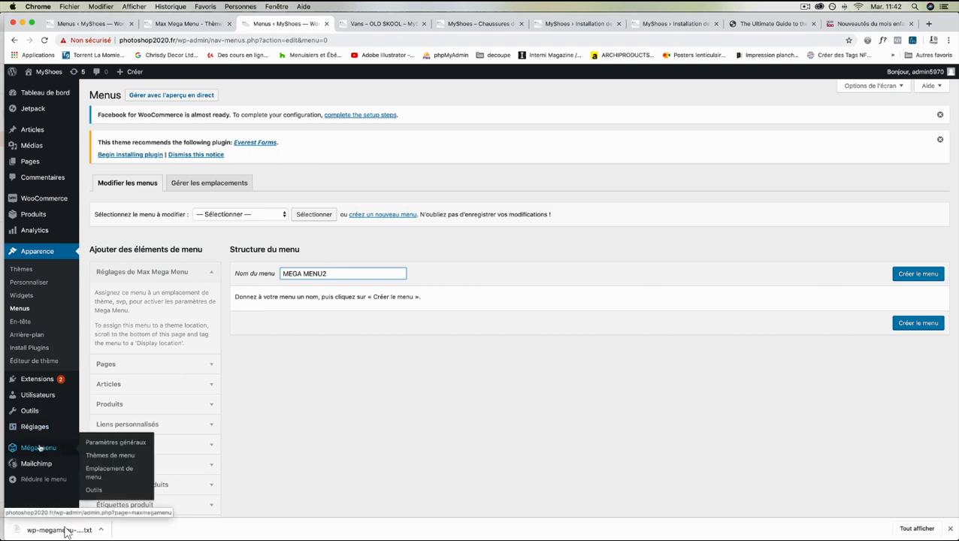
pyautogui.rightClick(111, 456)
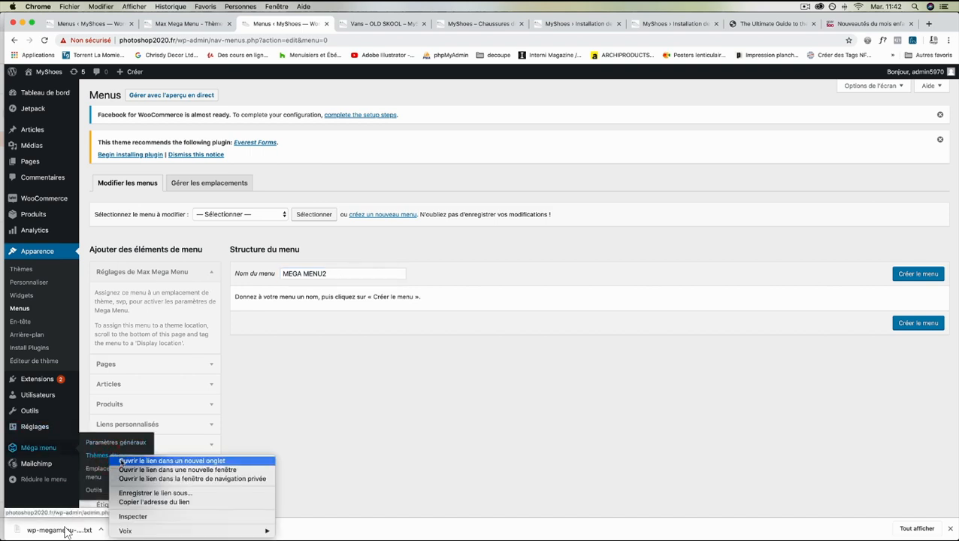
pyautogui.click(84, 455)
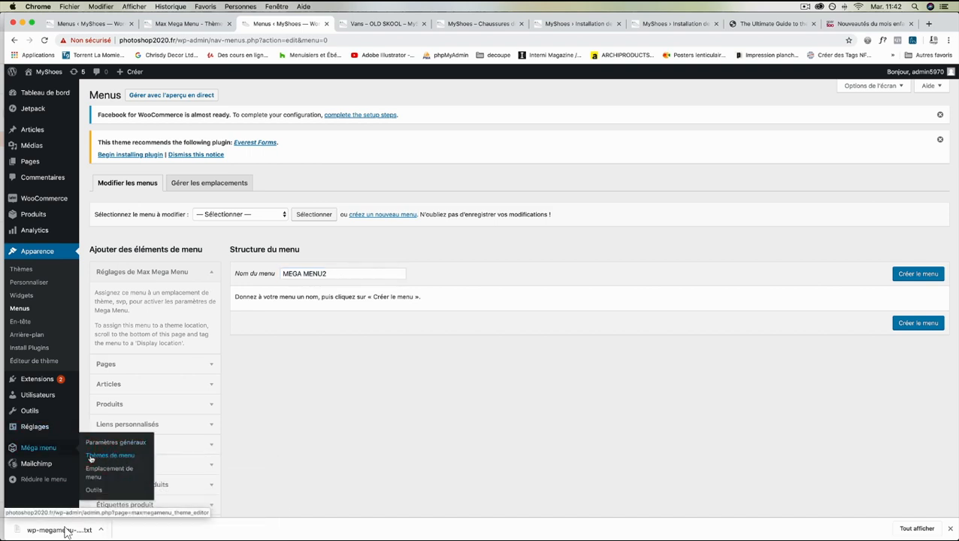
pyautogui.click(185, 23)
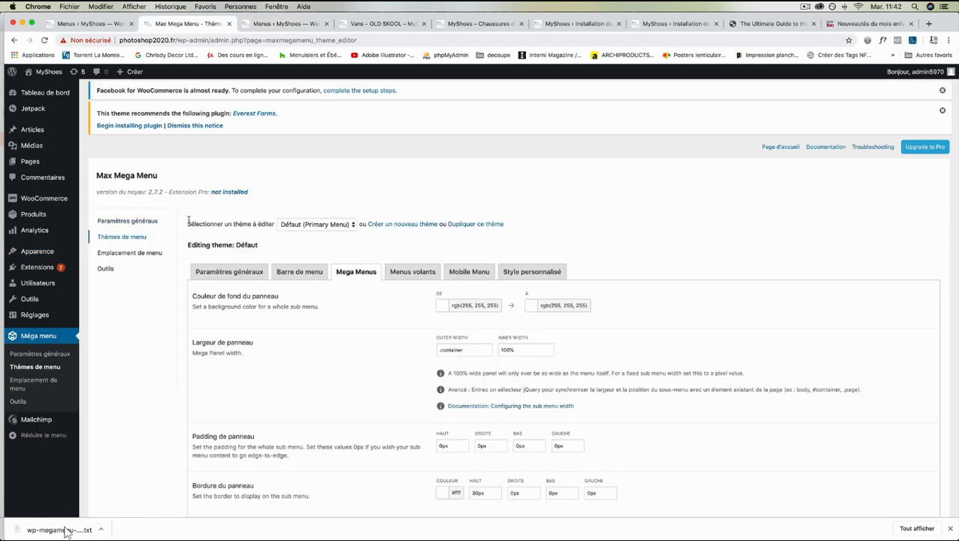
pyautogui.click(293, 24)
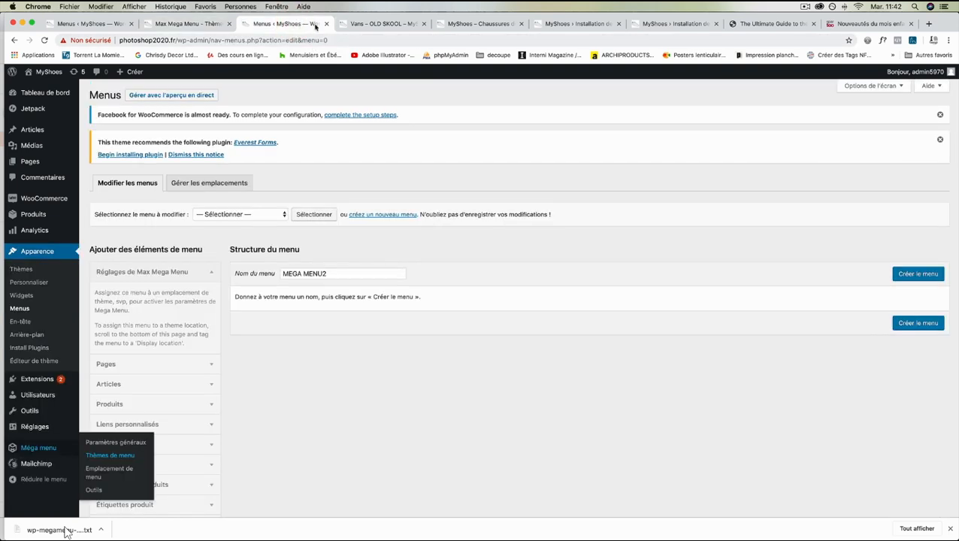
# - Check the ACCUEIL dropdown on the shop page and open the menu bar settings of the Défaut theme
pyautogui.click(363, 24)
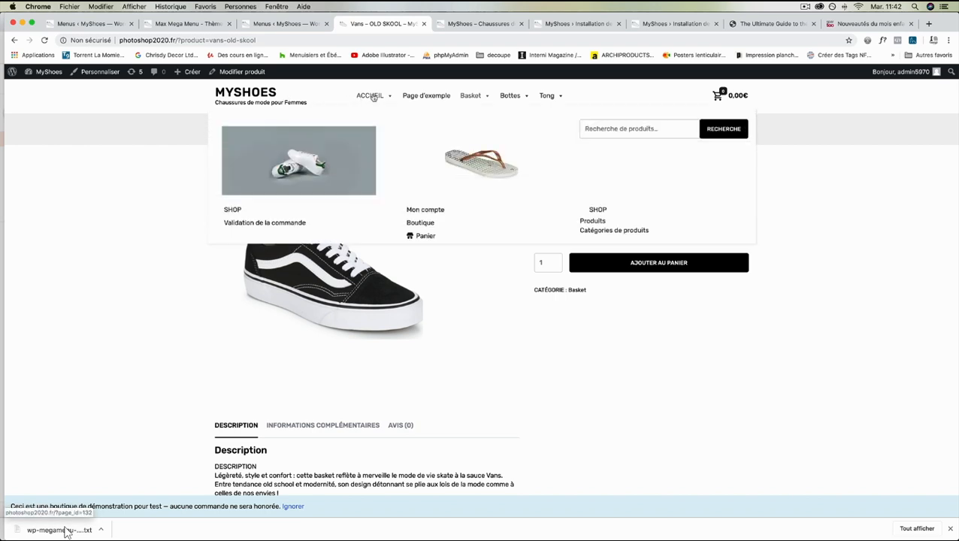
pyautogui.click(188, 24)
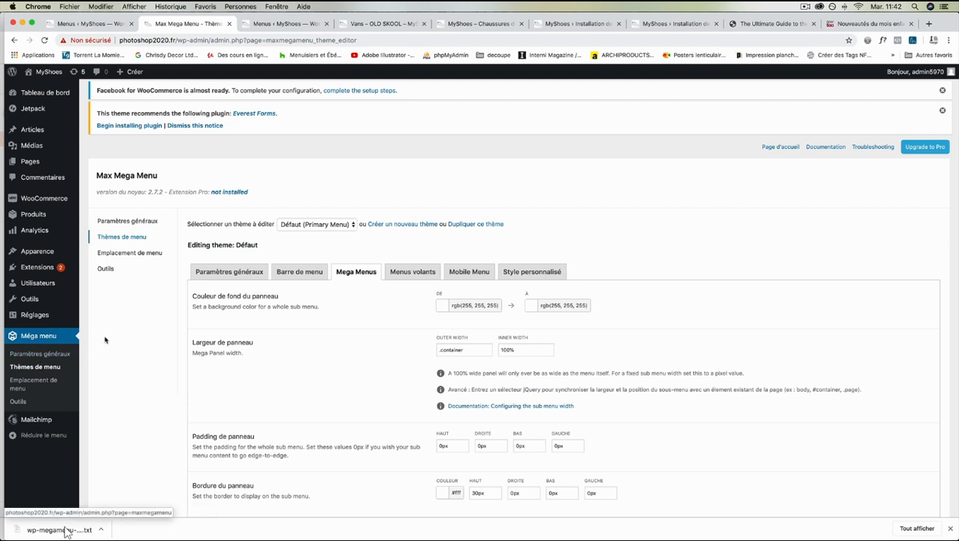
pyautogui.click(238, 275)
pyautogui.click(288, 272)
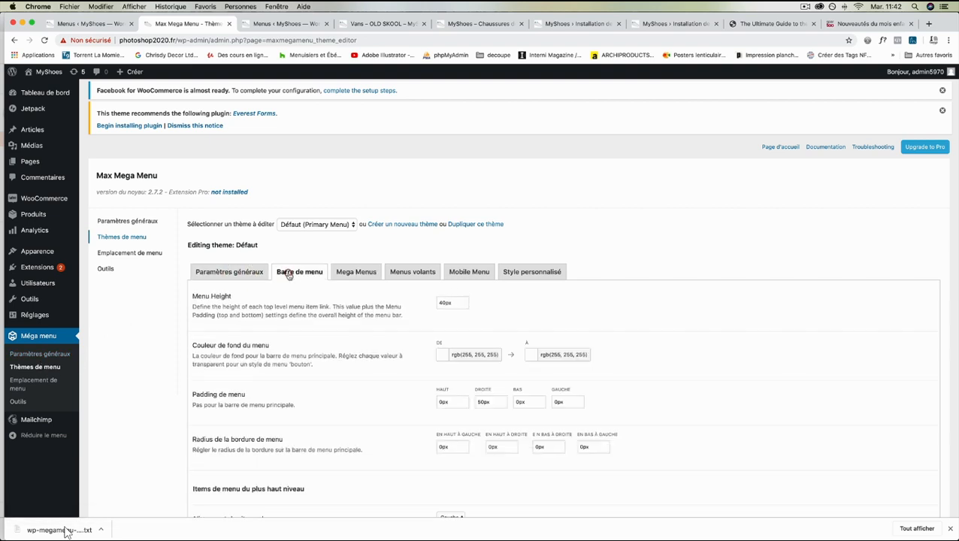
pyautogui.scroll(-1, 290, 263)
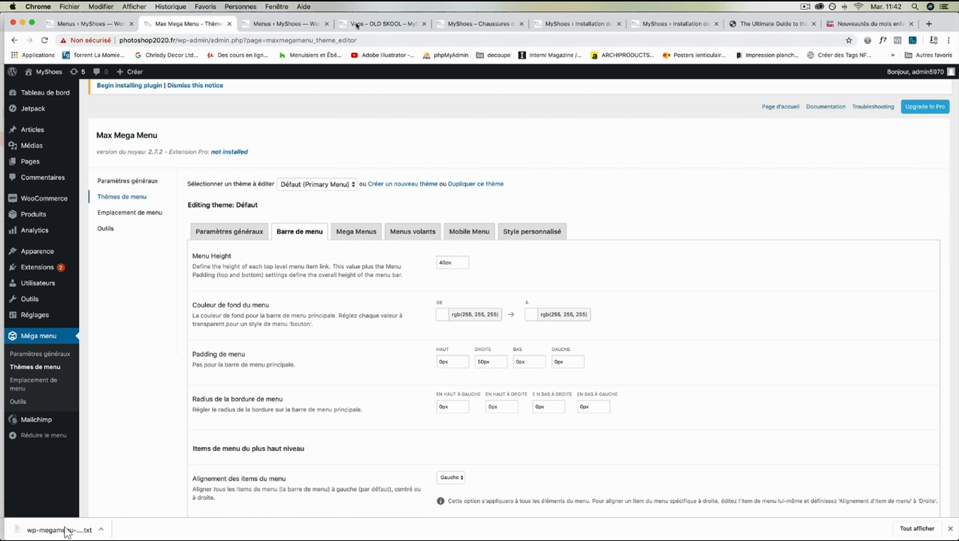
# - Place the Vans – OLD SKOOL shop page beside the theme editor and compare its navigation bar with the menu bar settings
pyautogui.moveTo(357, 23); pyautogui.dragTo(289, 12)
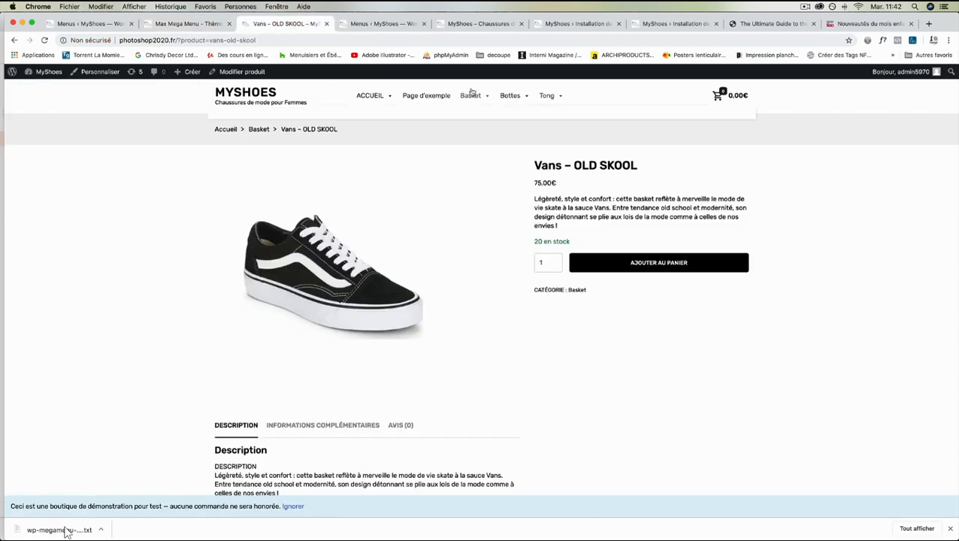
pyautogui.moveTo(351, 96)
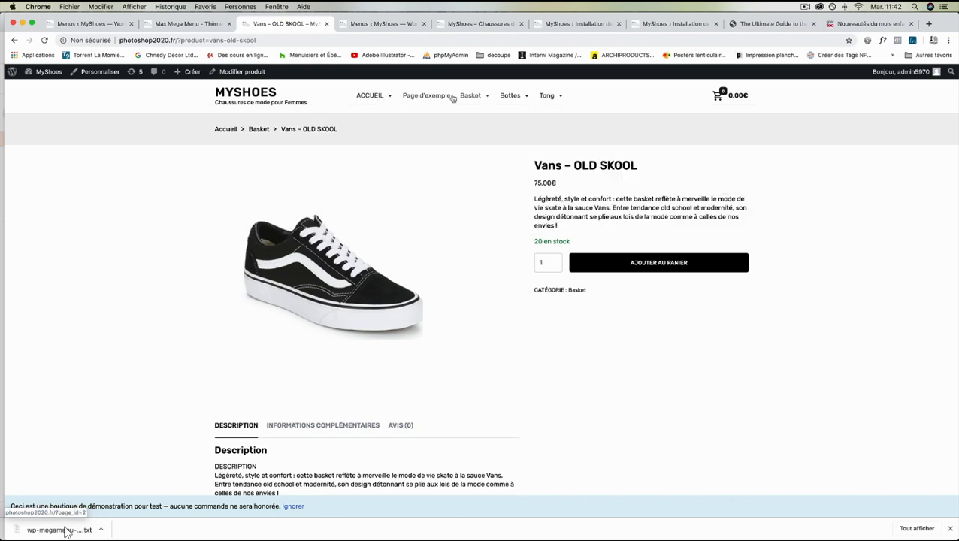
pyautogui.click(187, 24)
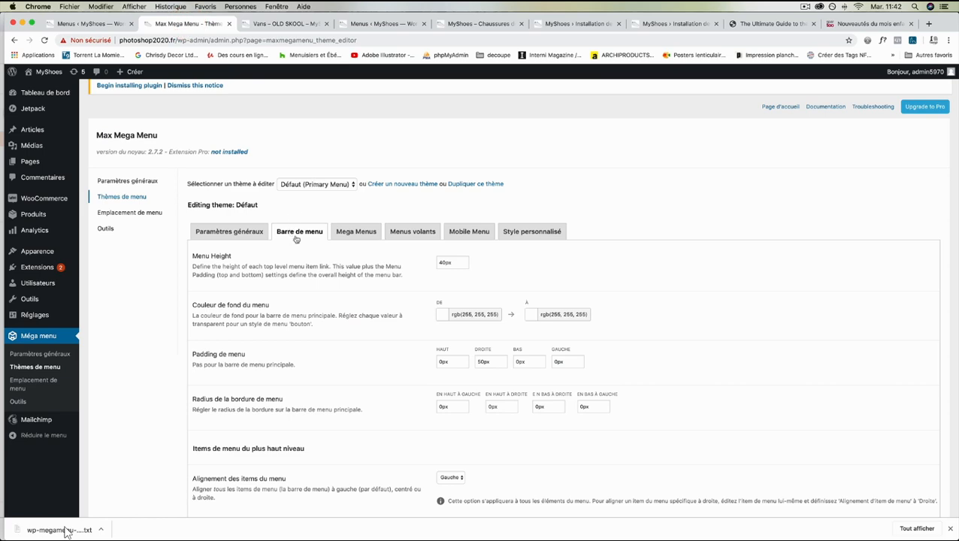
pyautogui.click(284, 24)
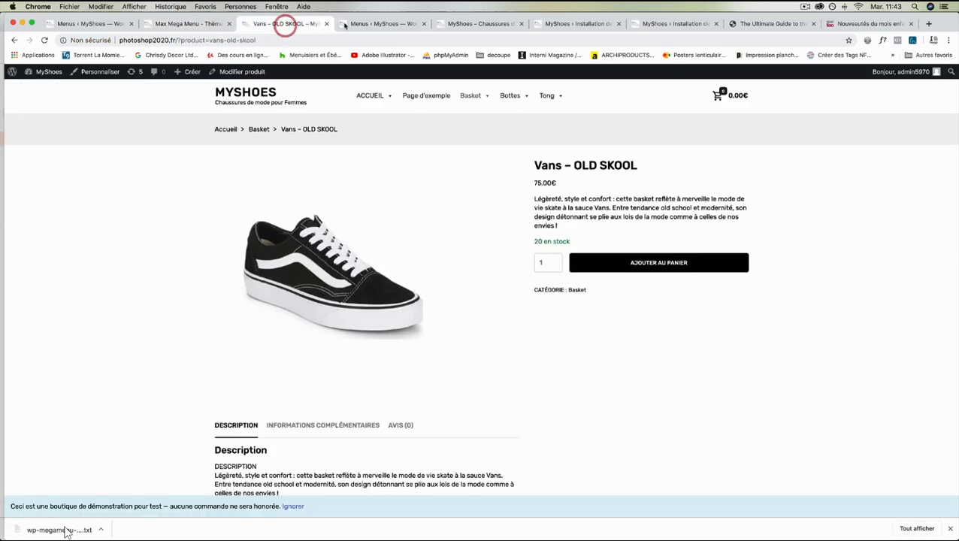
pyautogui.click(196, 25)
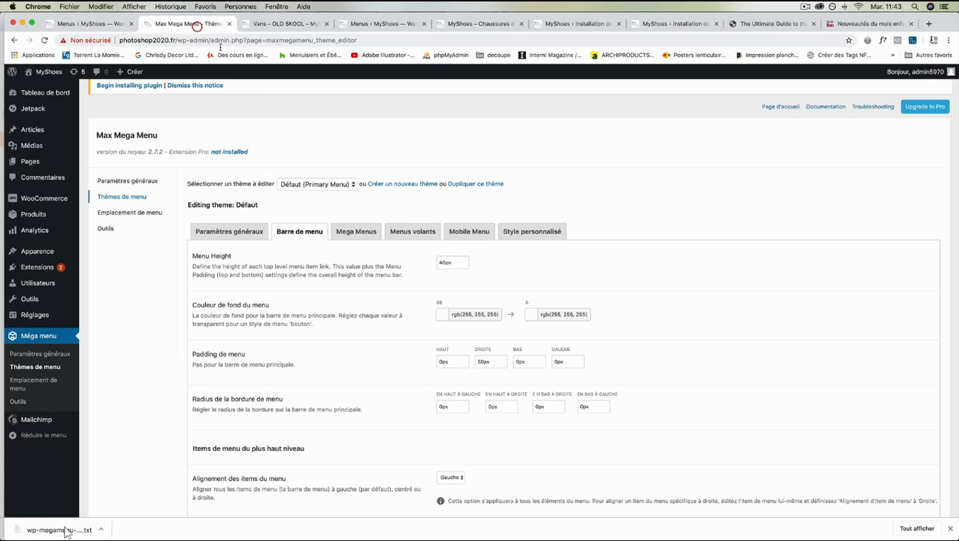
# - Set the Menu Height to 400px, save the theme, and reload the shop page to check the ACCUEIL menu
pyautogui.click(444, 262)
pyautogui.scroll(-10, 286, 421)
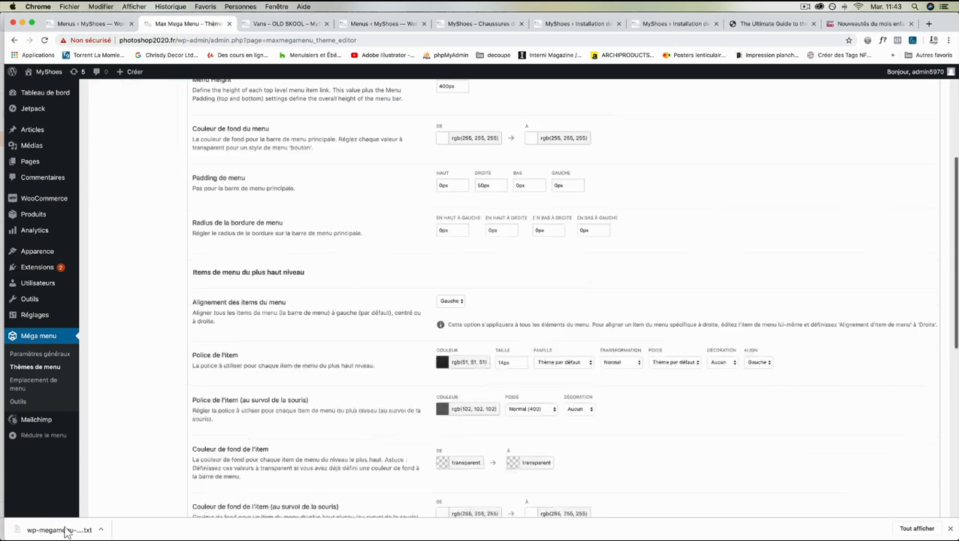
pyautogui.click(218, 456)
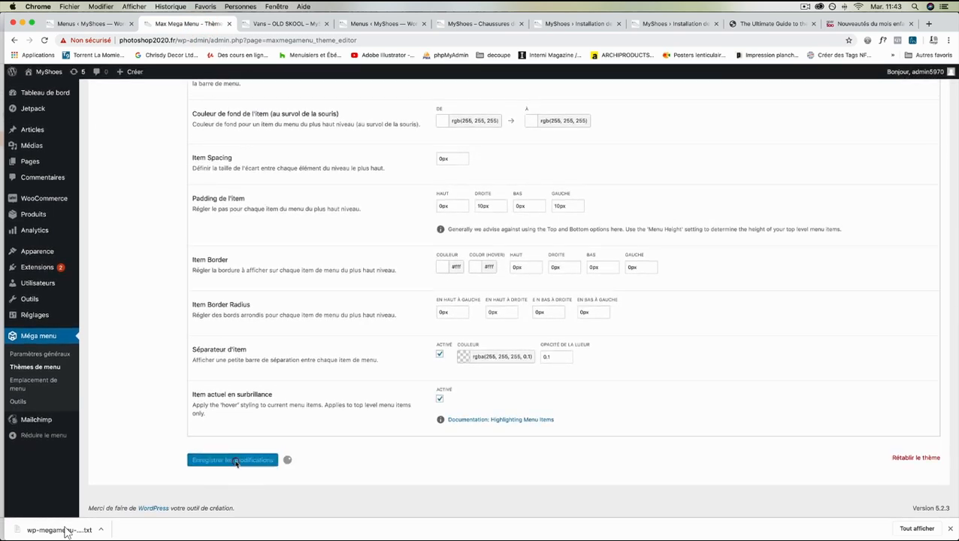
pyautogui.click(269, 25)
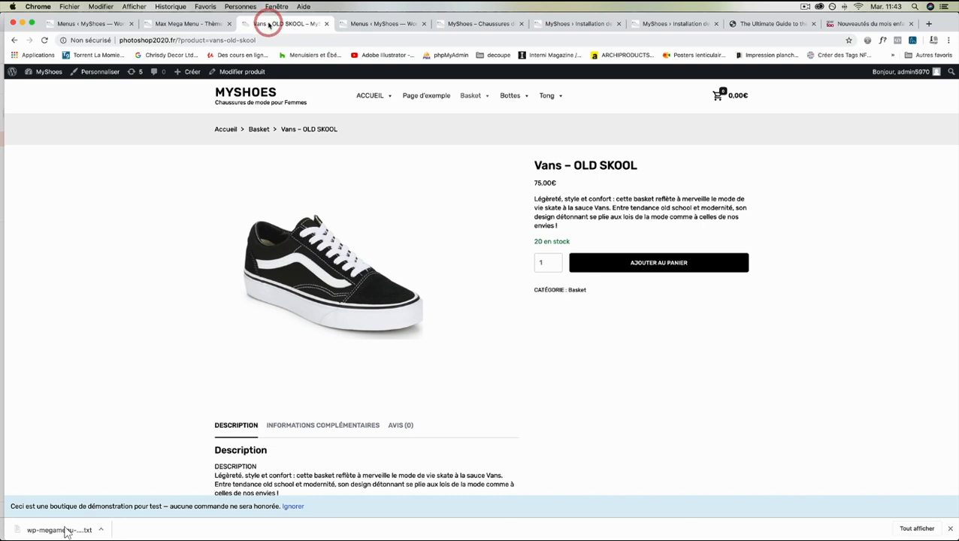
pyautogui.click(45, 41)
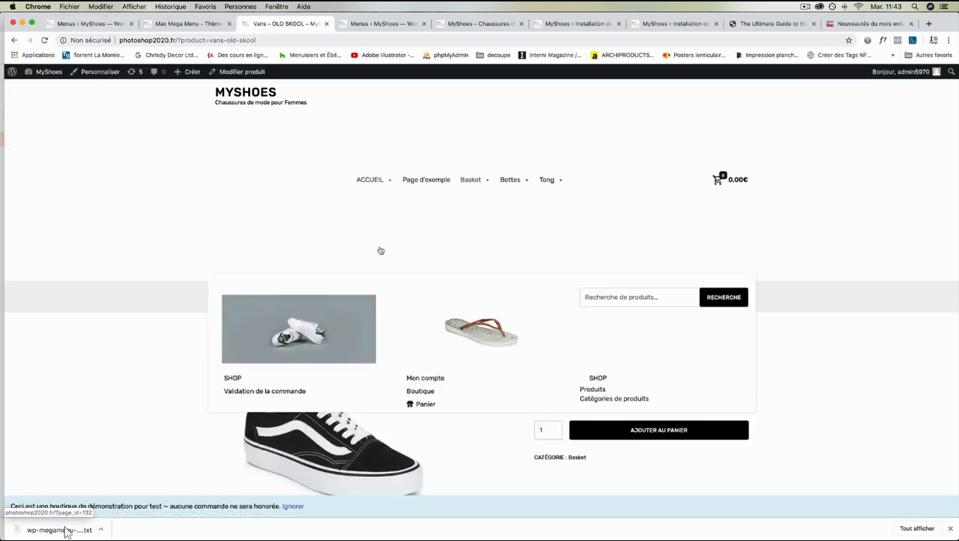
# - Set the Menu Height back to 40px, save the theme, and reload the shop page
pyautogui.click(183, 23)
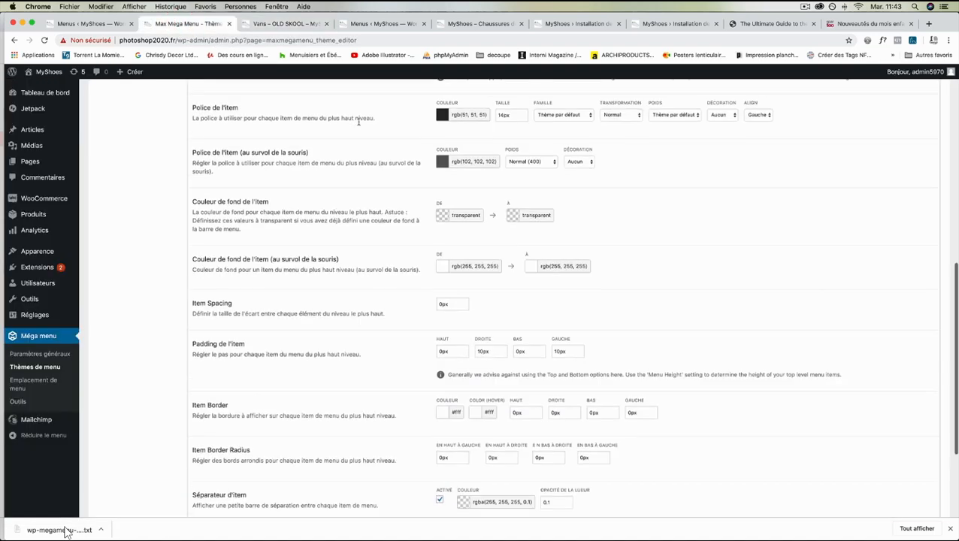
pyautogui.scroll(10, 358, 122)
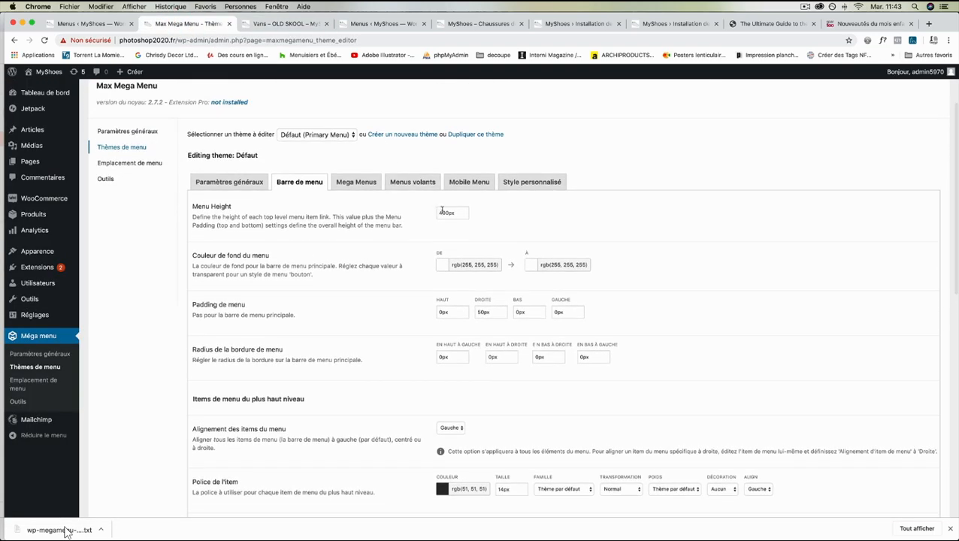
pyautogui.click(441, 211)
pyautogui.press('Delete')
pyautogui.press('Return')
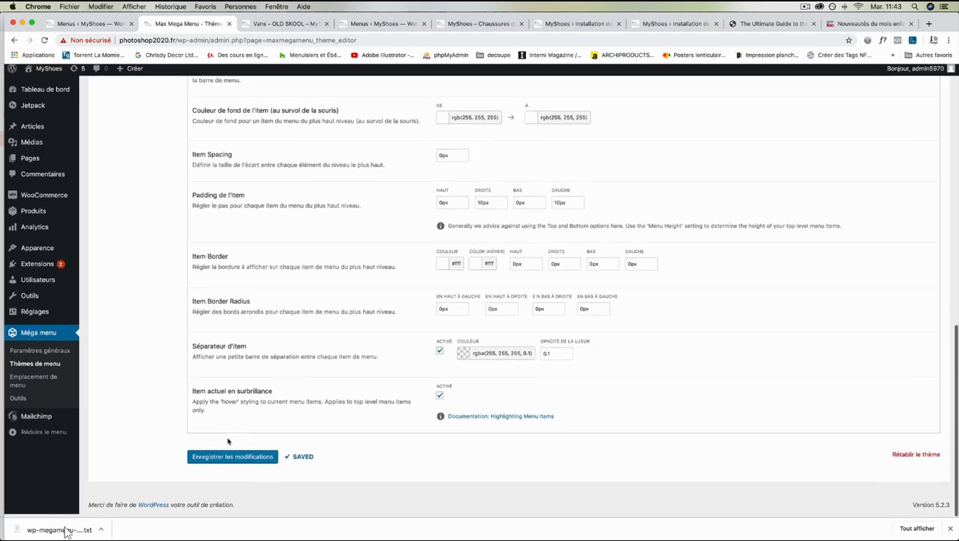
pyautogui.click(230, 455)
pyautogui.click(286, 24)
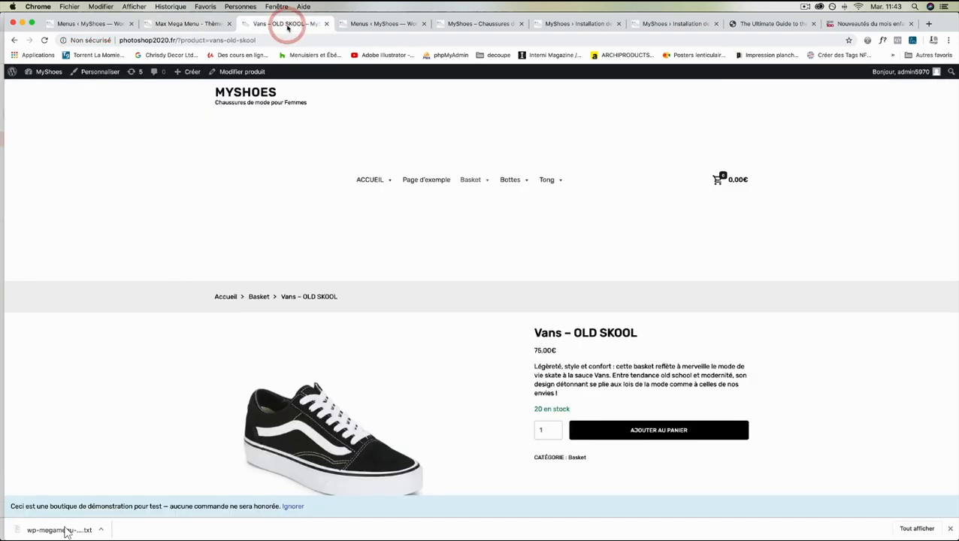
pyautogui.click(44, 40)
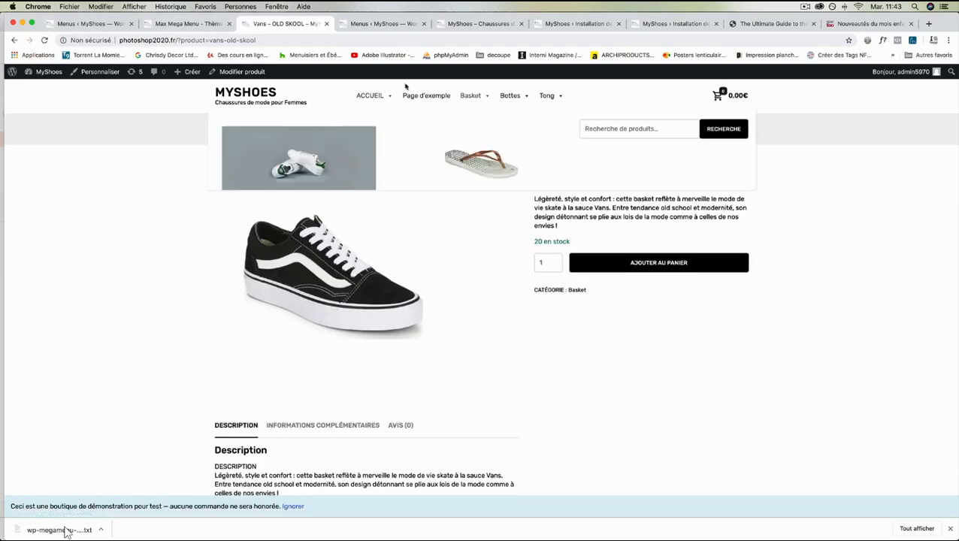
# - Review the Défaut theme's menu bar options, including the menu background colour, against the shop page's navigation bar
pyautogui.click(347, 24)
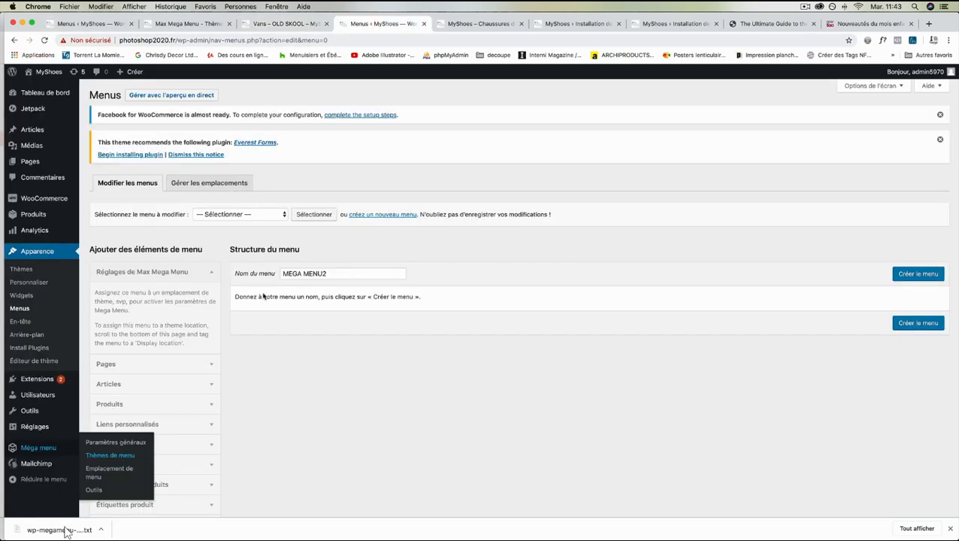
pyautogui.click(276, 25)
pyautogui.click(204, 26)
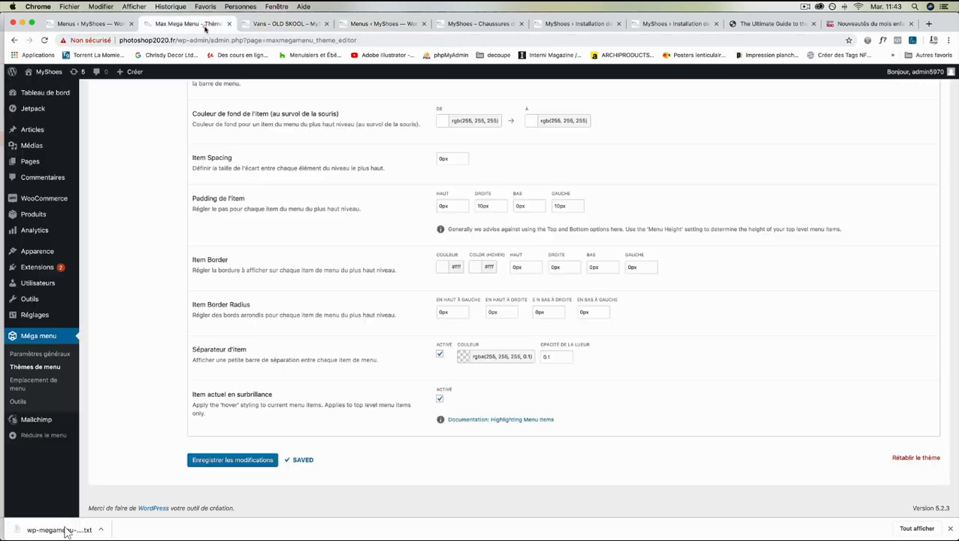
pyautogui.scroll(8, 274, 143)
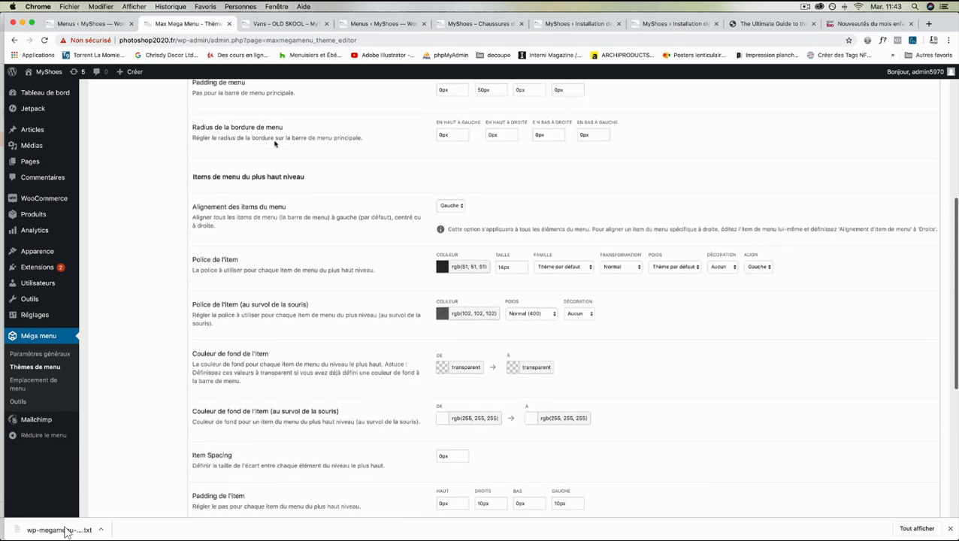
pyautogui.scroll(8, 275, 144)
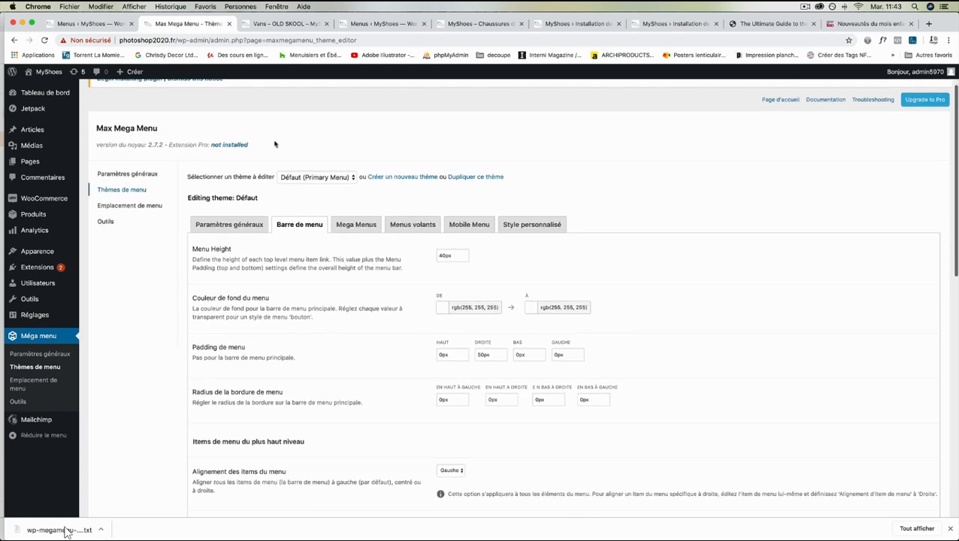
pyautogui.scroll(-1, 275, 146)
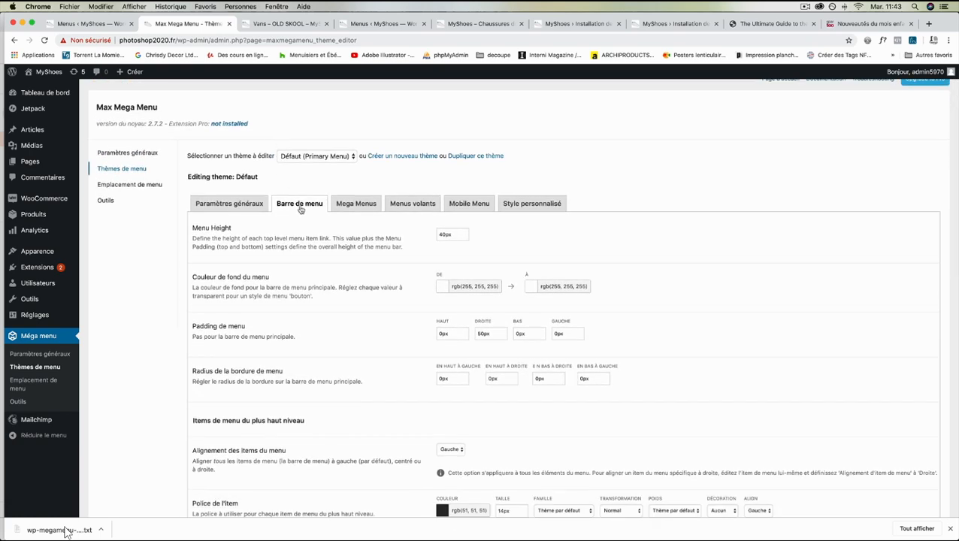
pyautogui.scroll(-1, 301, 209)
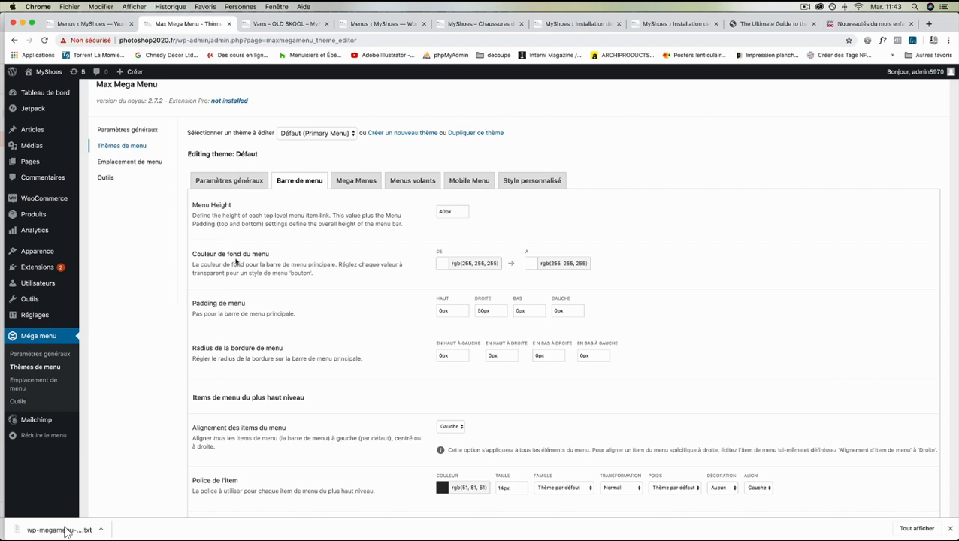
pyautogui.click(288, 24)
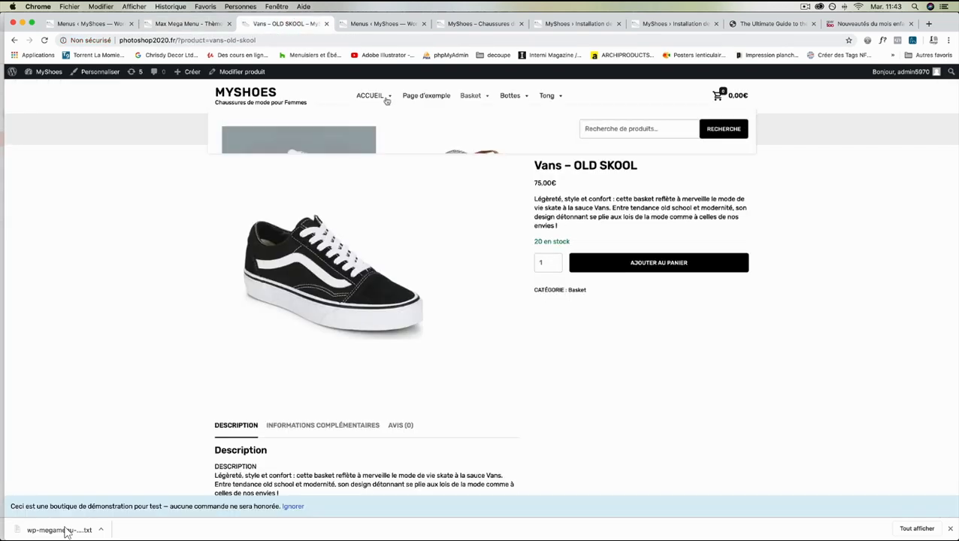
# - Set the start colour of the menu background to red, rgb(246, 9, 9), save the theme, and reload the shop page
pyautogui.click(211, 24)
pyautogui.click(441, 263)
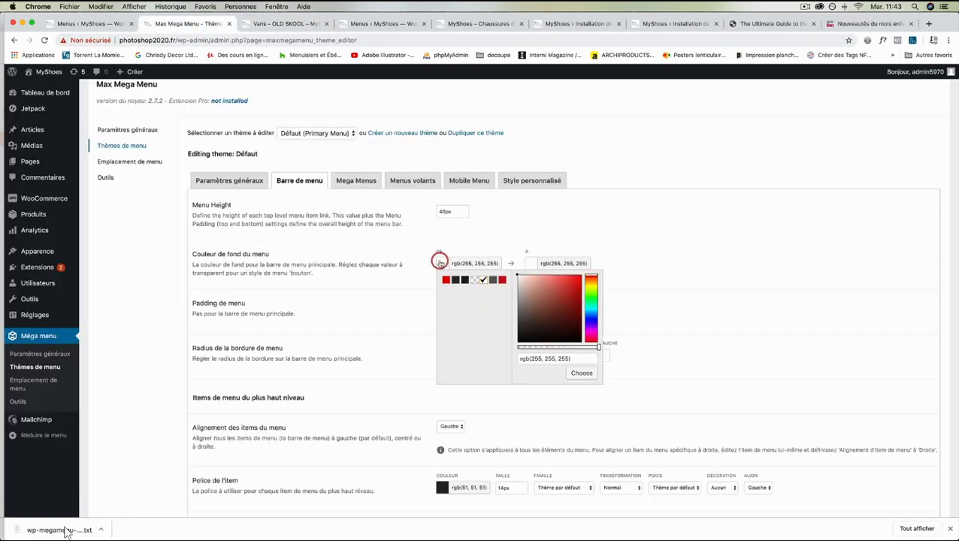
pyautogui.click(442, 281)
pyautogui.scroll(-10, 381, 300)
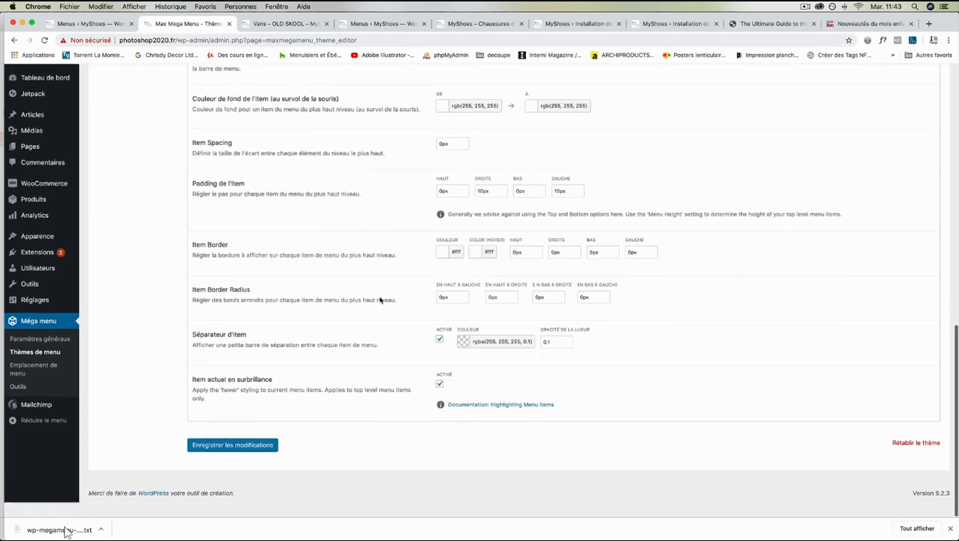
pyautogui.click(235, 456)
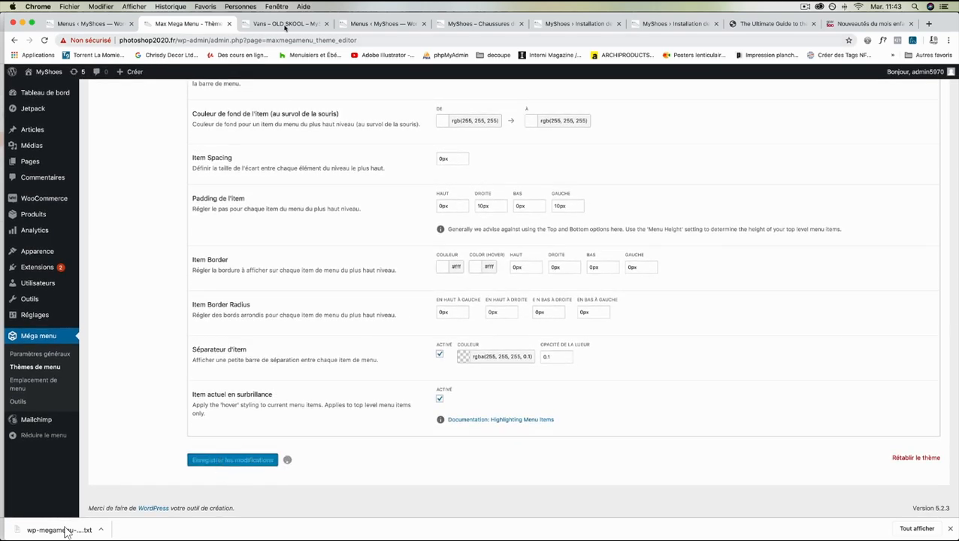
pyautogui.click(284, 24)
pyautogui.click(44, 40)
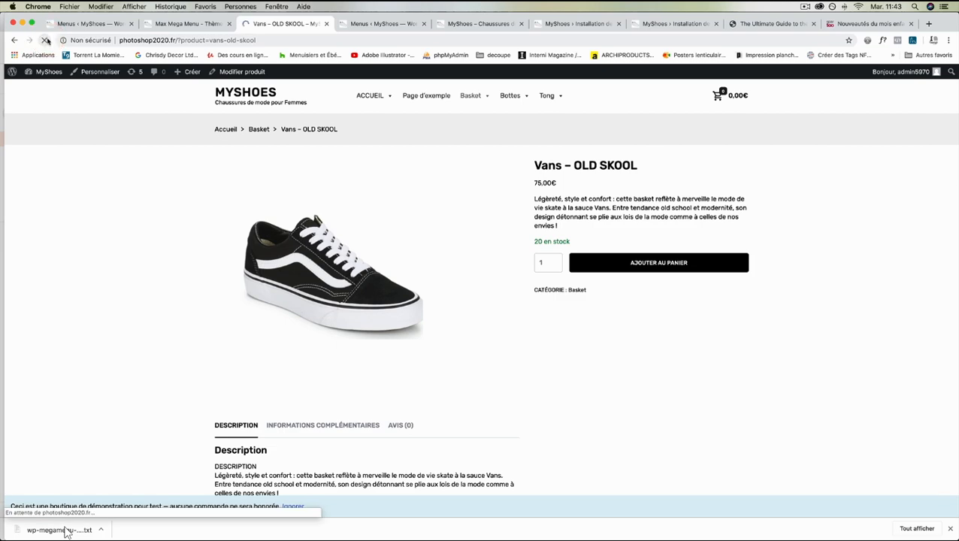
# - Set the start colour of the menu background back to white, rgb(255, 255, 255), in the Défaut theme
pyautogui.click(188, 24)
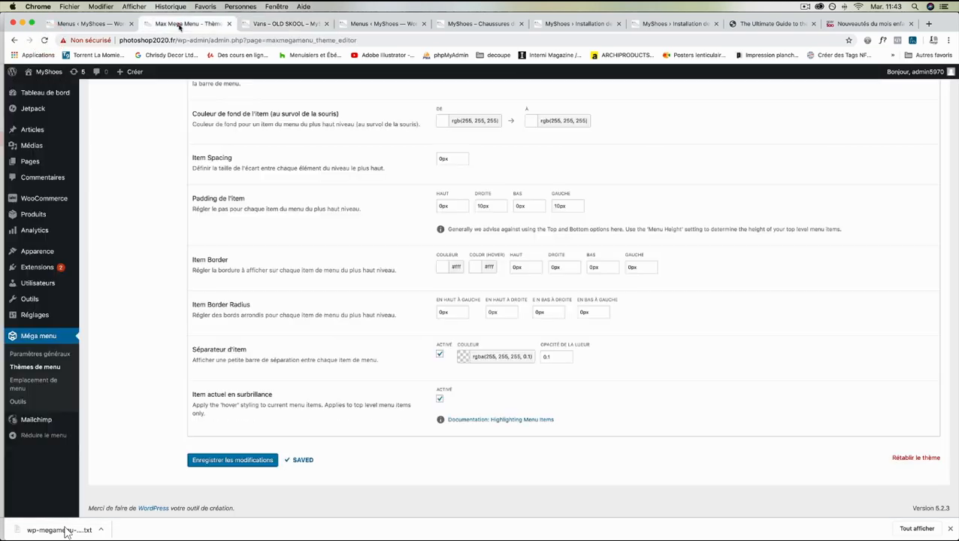
pyautogui.scroll(10, 370, 150)
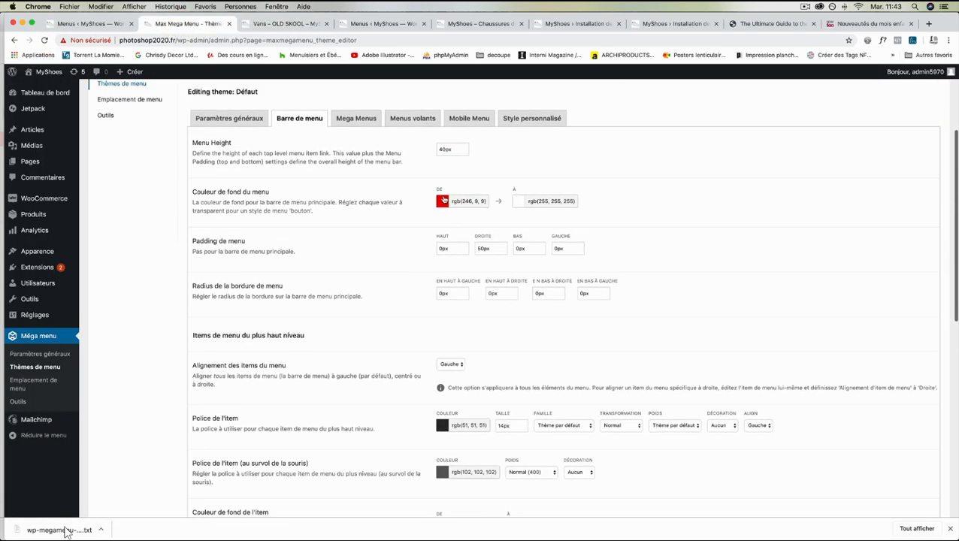
pyautogui.click(444, 201)
pyautogui.click(483, 217)
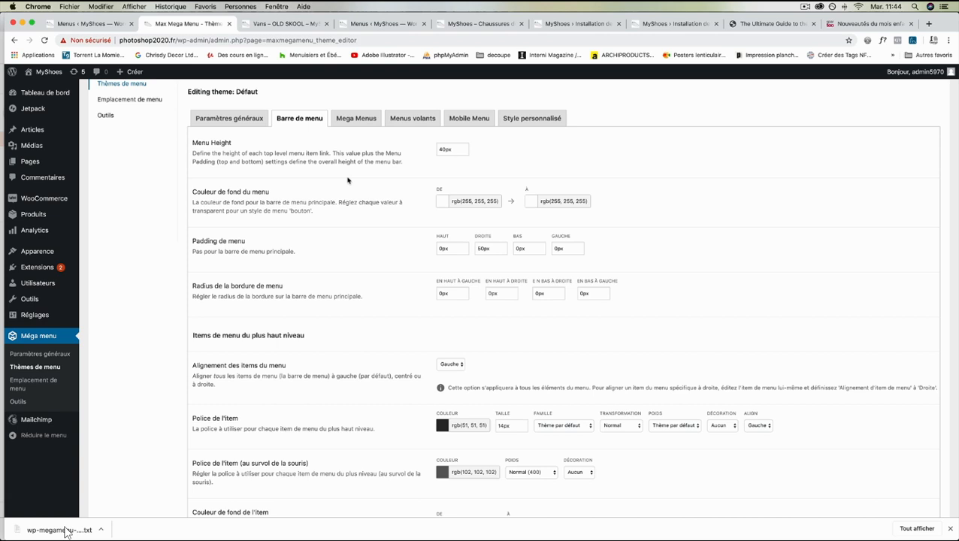
# - Save the Défaut theme with its white menu bar background and return to the Vans – OLD SKOOL shop page
pyautogui.scroll(-1, 348, 181)
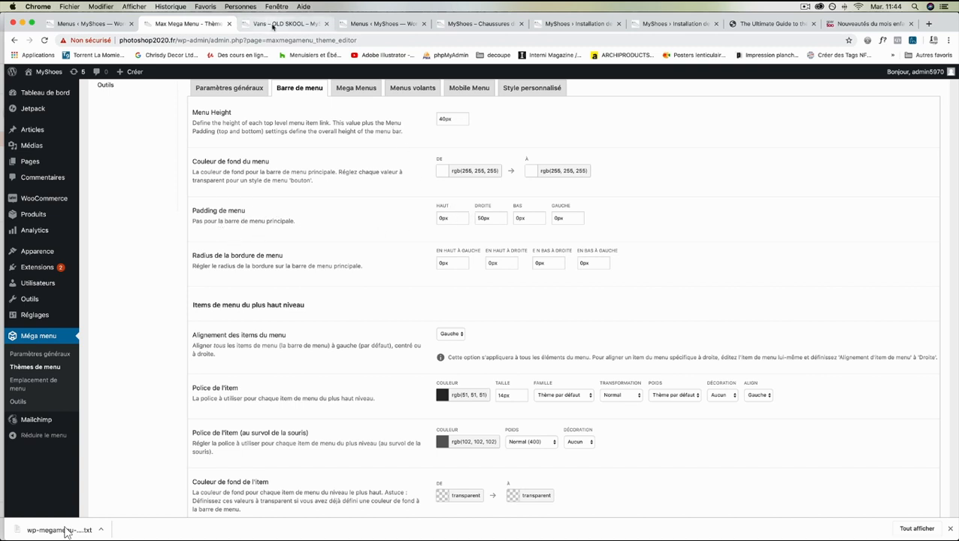
pyautogui.scroll(-2, 275, 226)
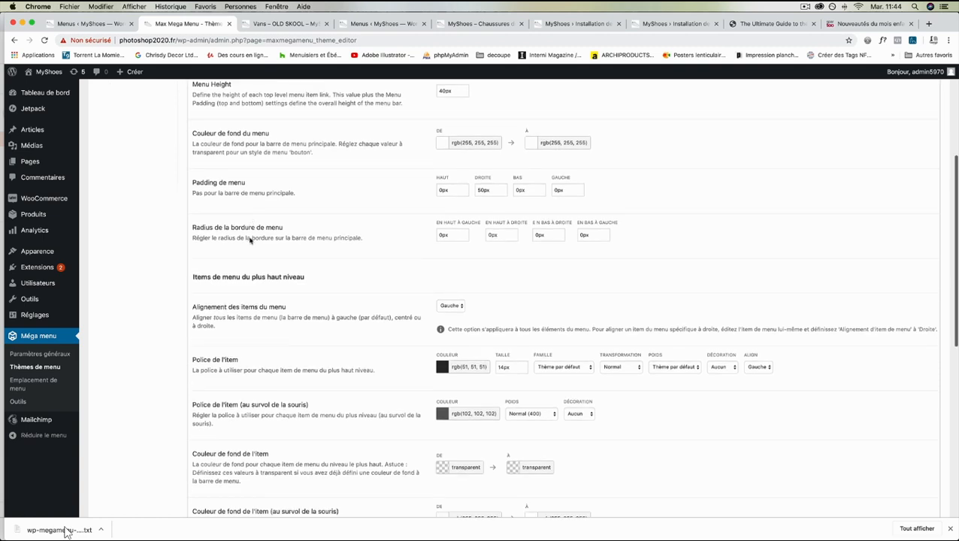
pyautogui.scroll(-2, 280, 234)
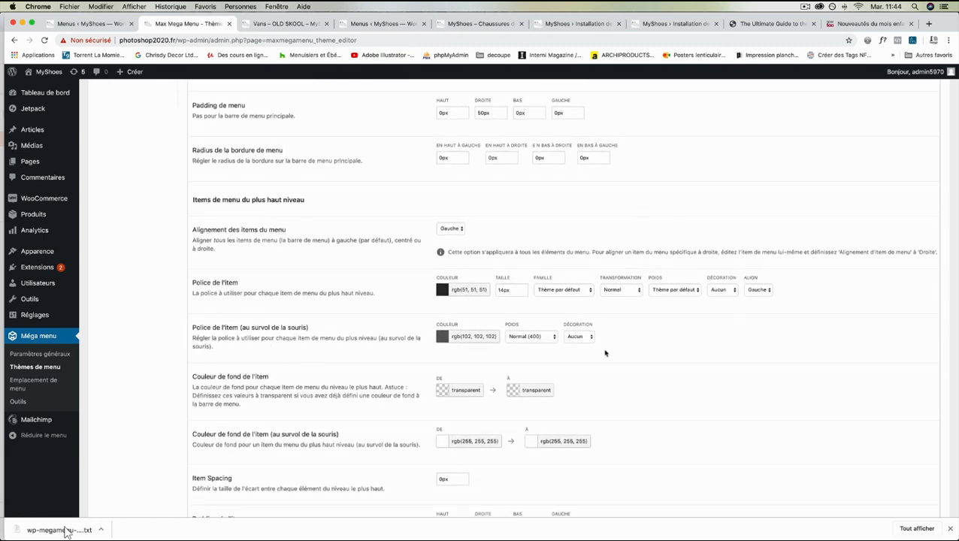
pyautogui.click(271, 24)
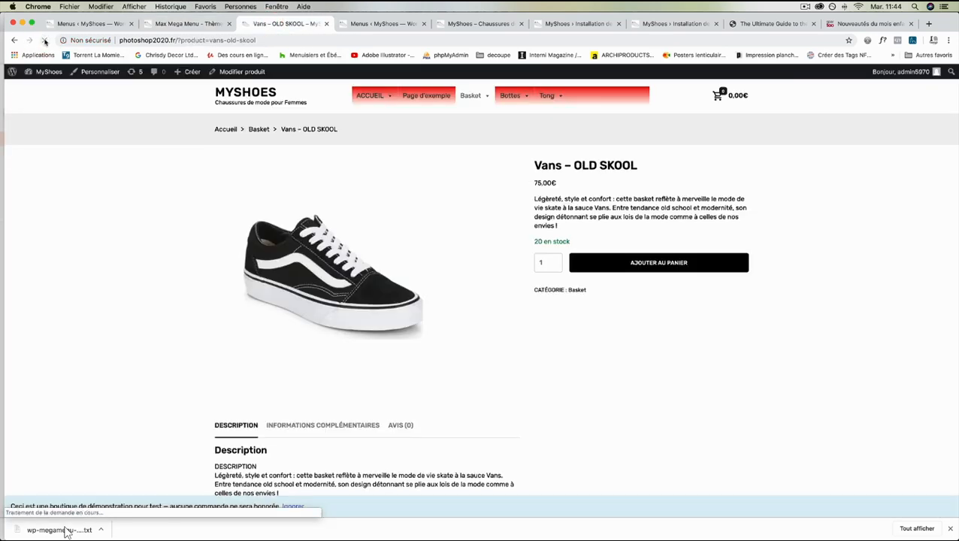
pyautogui.click(192, 23)
pyautogui.scroll(-5, 300, 497)
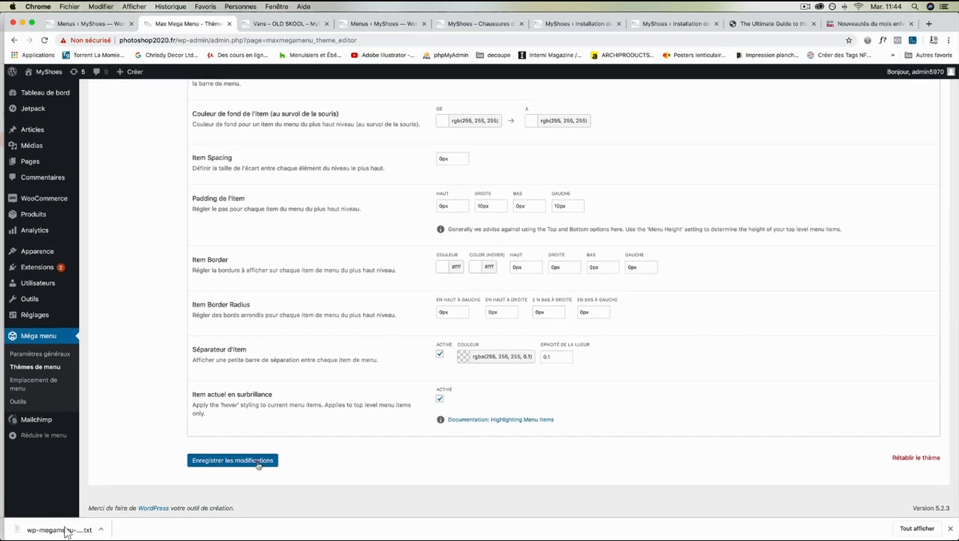
pyautogui.click(260, 460)
pyautogui.click(288, 24)
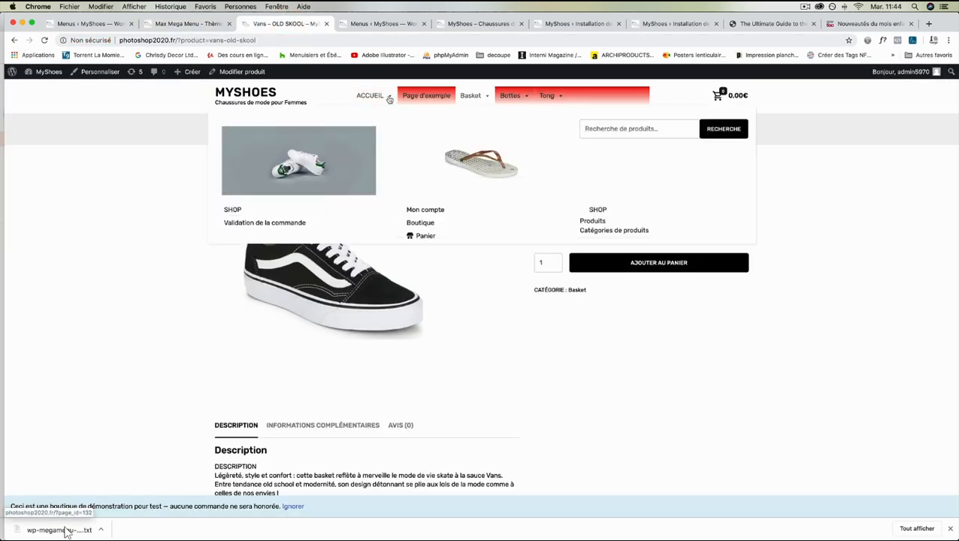
# - Review the top-level item options of the Défaut theme's menu bar, including the font families available for menu items
pyautogui.click(199, 23)
pyautogui.scroll(6, 395, 224)
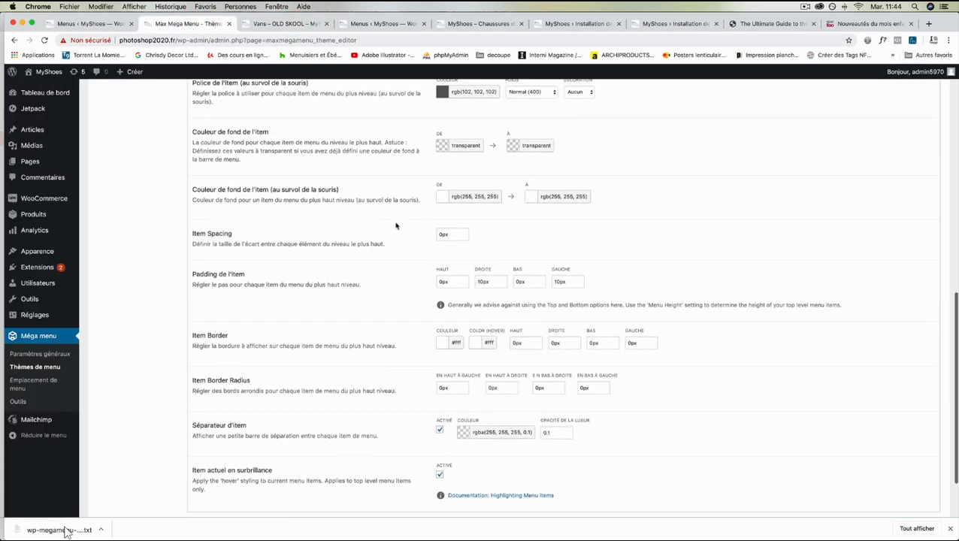
pyautogui.click(547, 217)
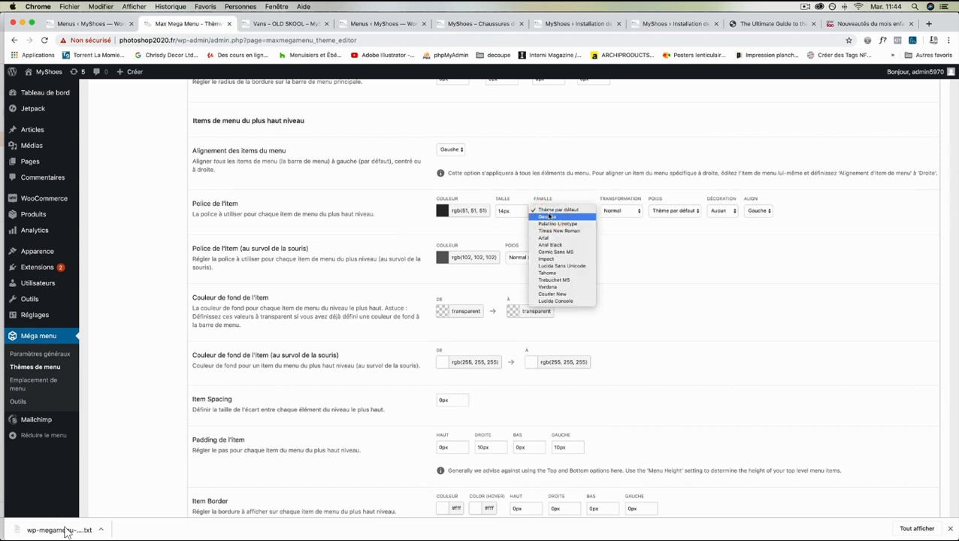
pyautogui.click(521, 210)
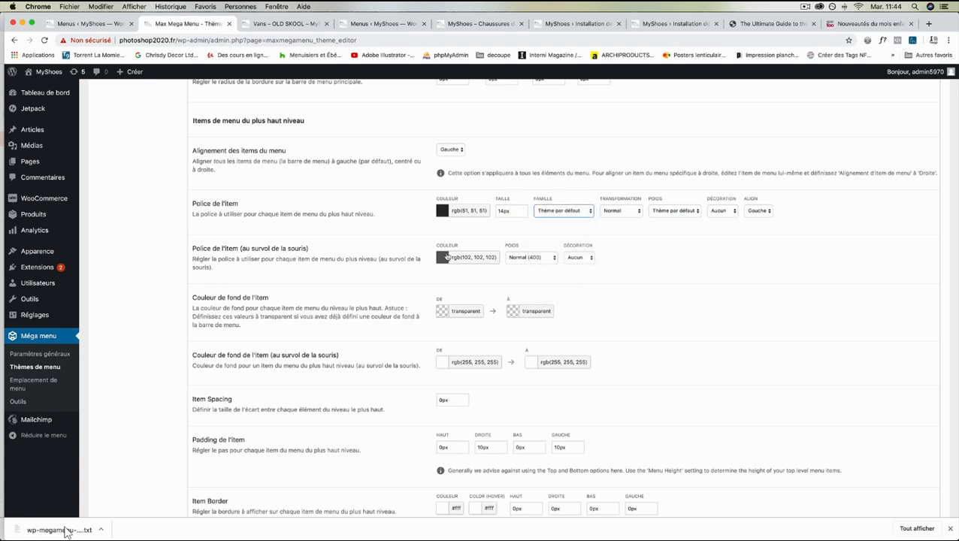
pyautogui.scroll(5, 447, 257)
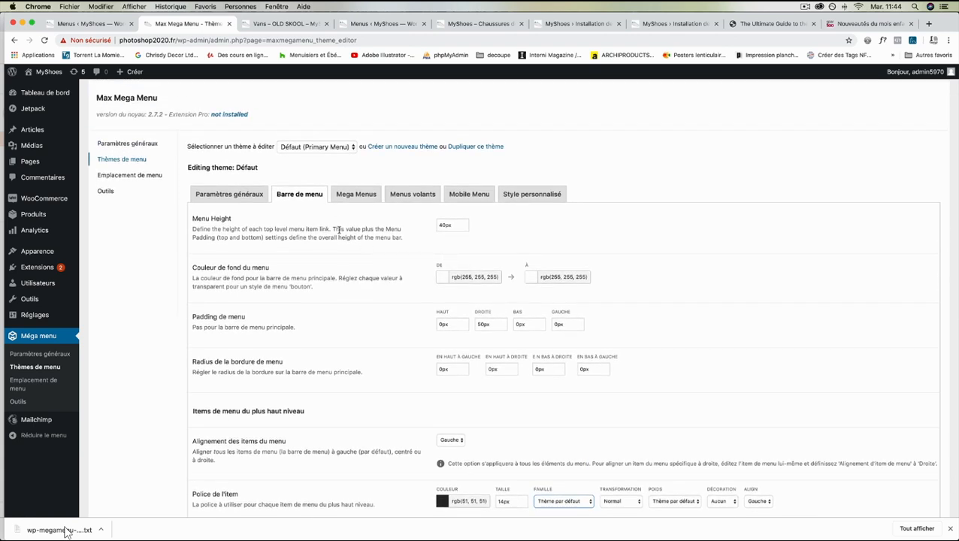
# - Open the Défaut theme's Mega Menus settings and reload the shop page to display the ACCUEIL submenu
pyautogui.click(356, 195)
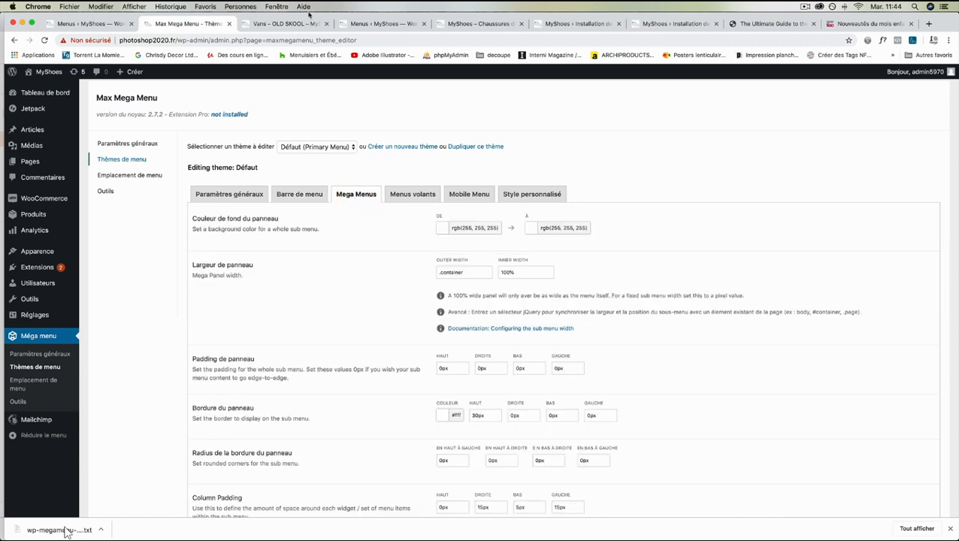
pyautogui.click(284, 25)
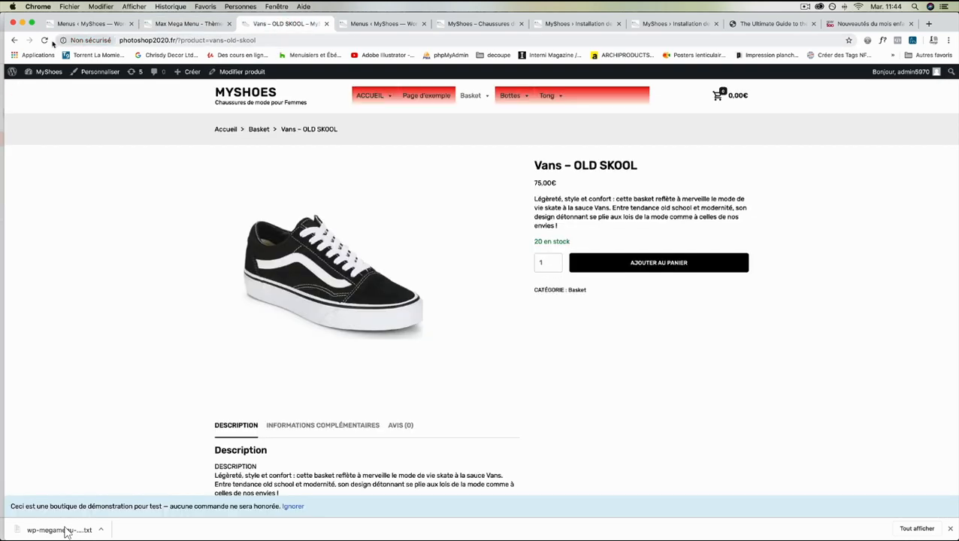
pyautogui.click(44, 40)
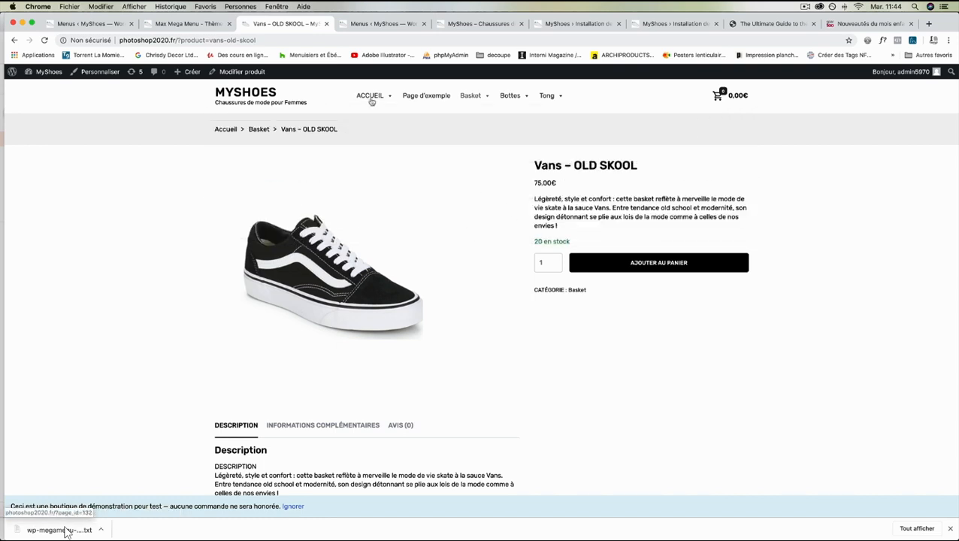
pyautogui.moveTo(370, 100)
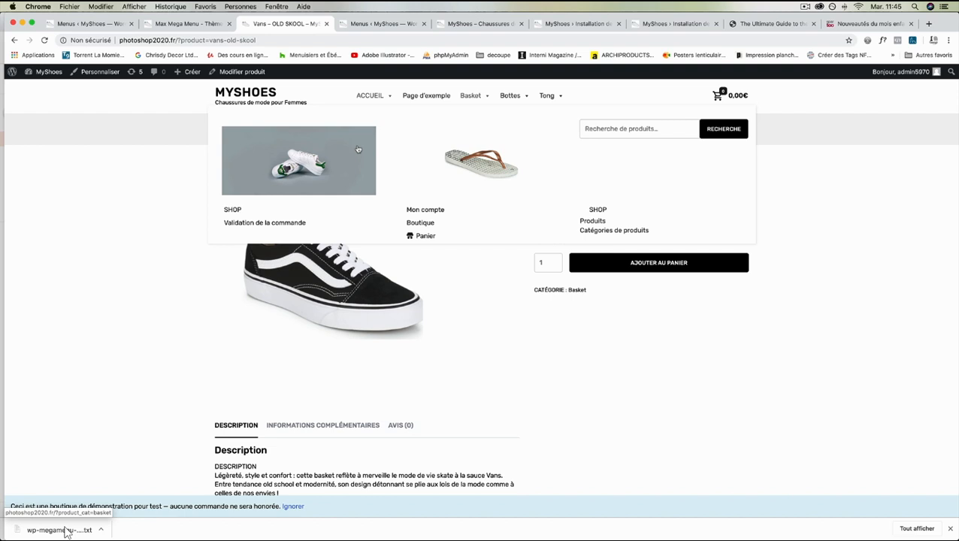
# - Compare the panel background and width settings for mega menus with the ACCUEIL, Bottes and Tong submenus on the shop page
pyautogui.click(188, 23)
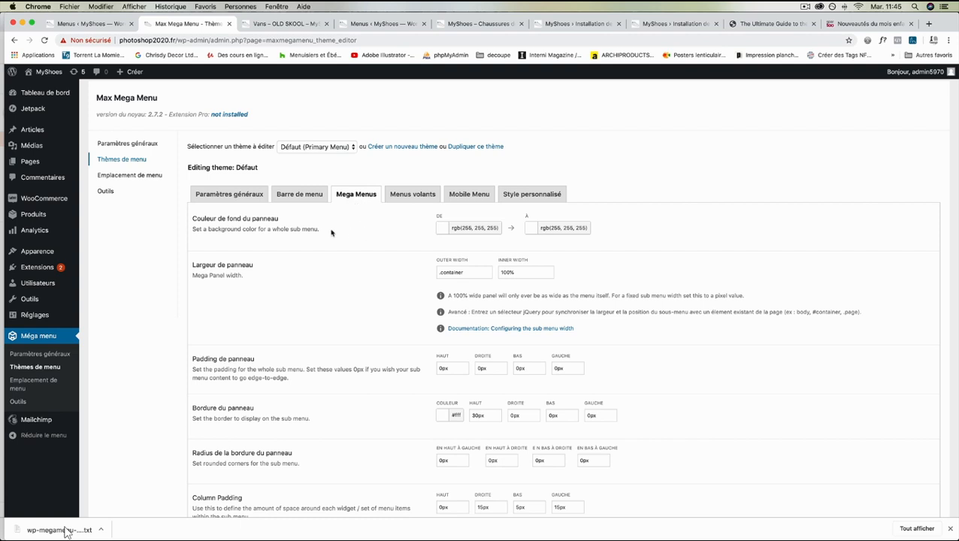
pyautogui.click(285, 24)
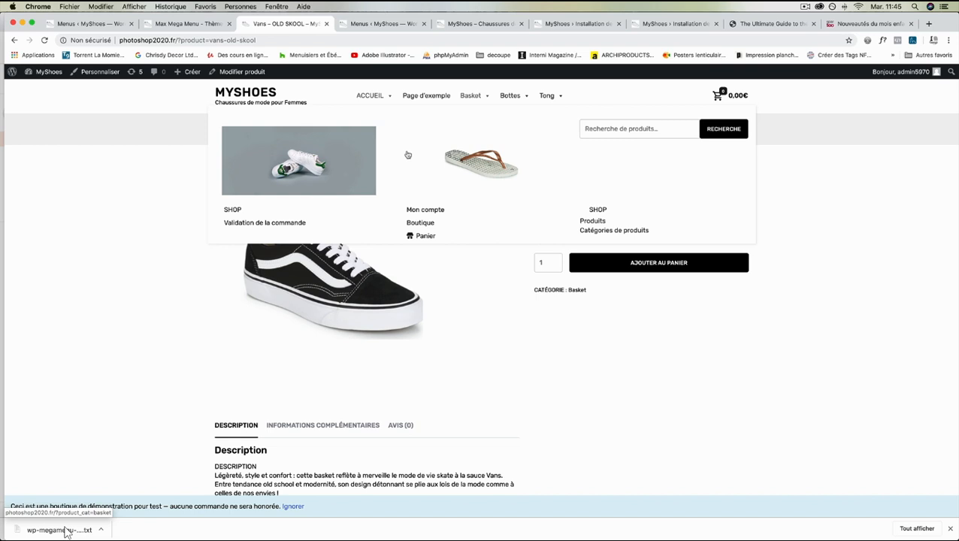
pyautogui.click(184, 23)
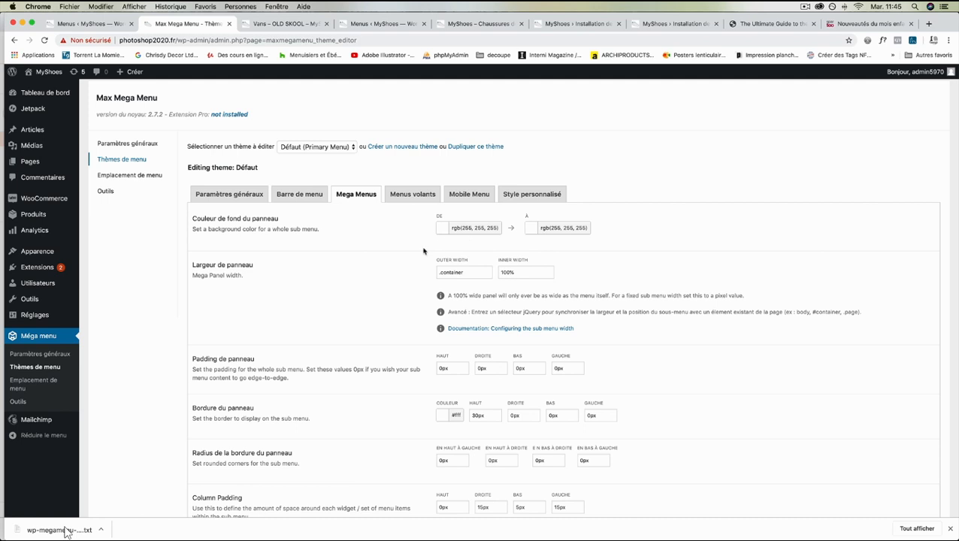
pyautogui.click(289, 23)
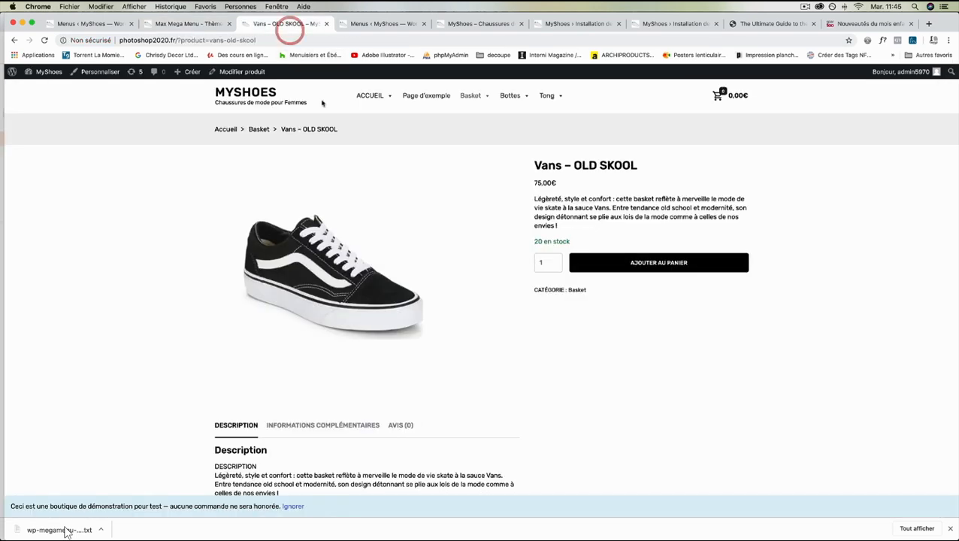
pyautogui.moveTo(356, 96)
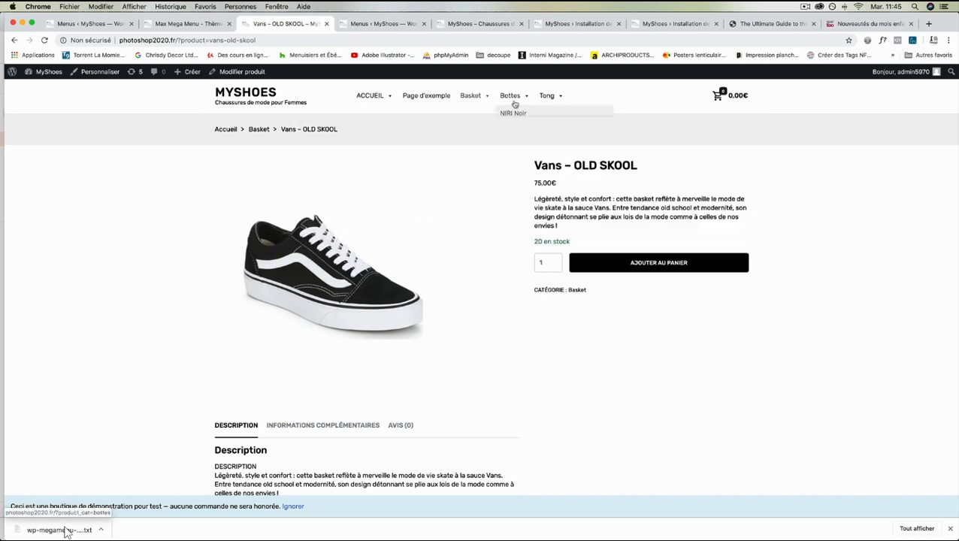
pyautogui.moveTo(559, 101)
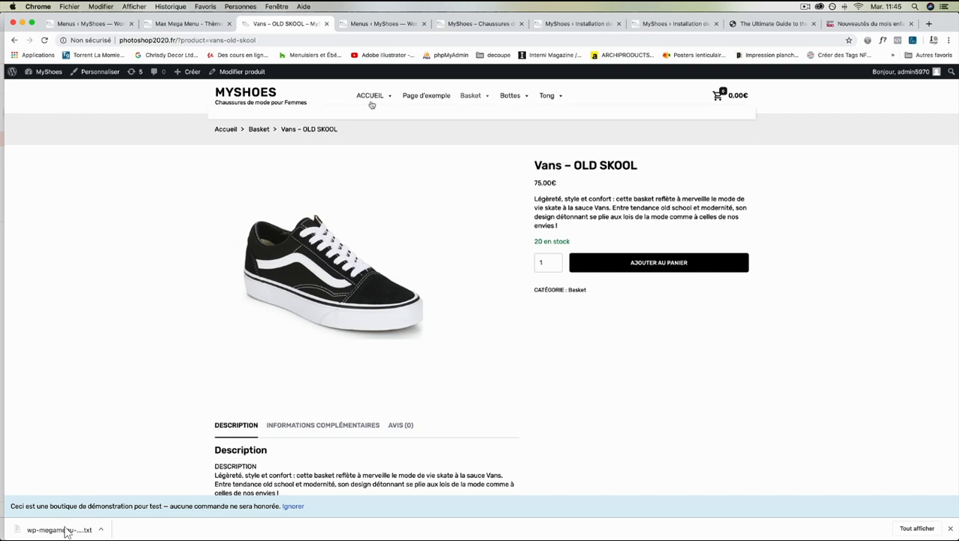
pyautogui.click(209, 26)
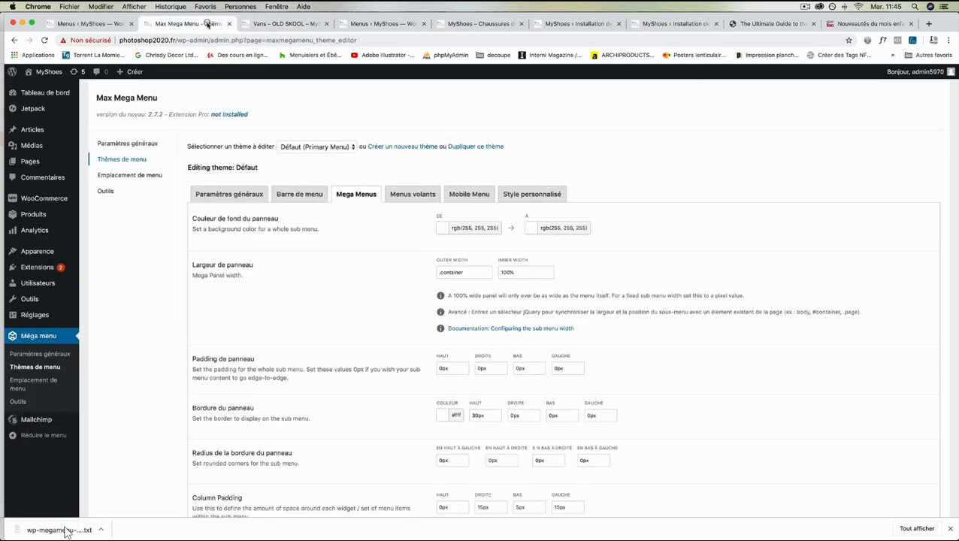
# - Open the documentation on configuring the sub menu width and translate the page into French
pyautogui.click(470, 328)
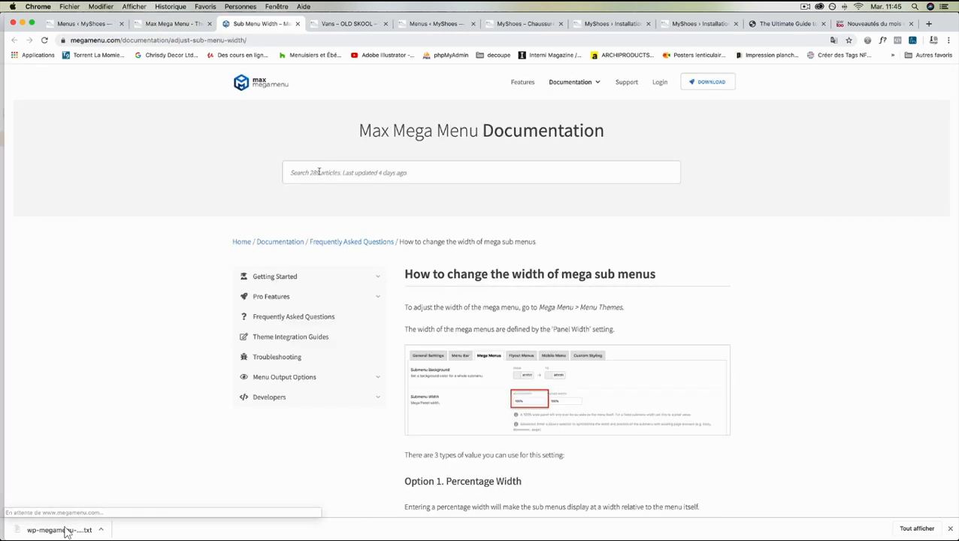
pyautogui.scroll(-5, 319, 210)
pyautogui.rightClick(319, 207)
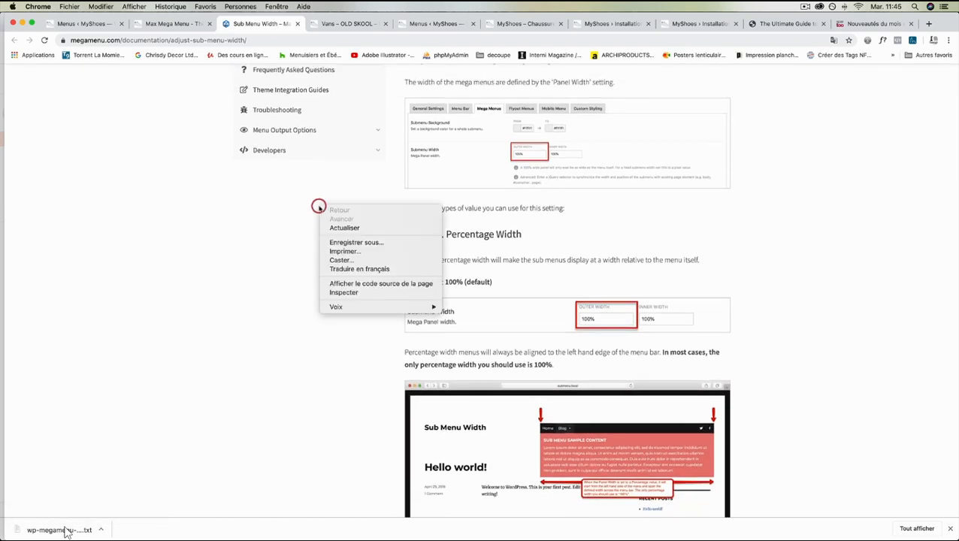
pyautogui.click(368, 269)
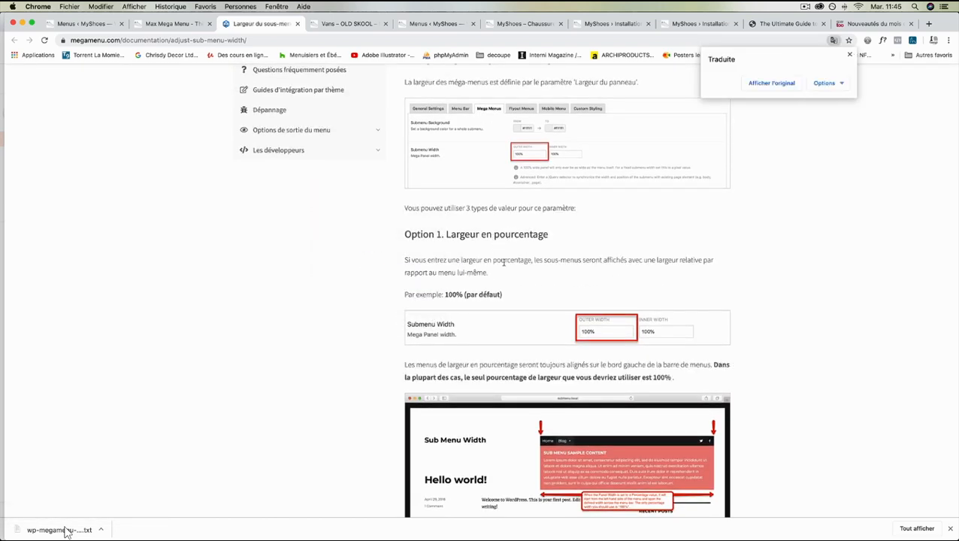
# - Read the documentation's percentage and fixed width options, close that page, and return to the theme editor
pyautogui.scroll(-5, 502, 262)
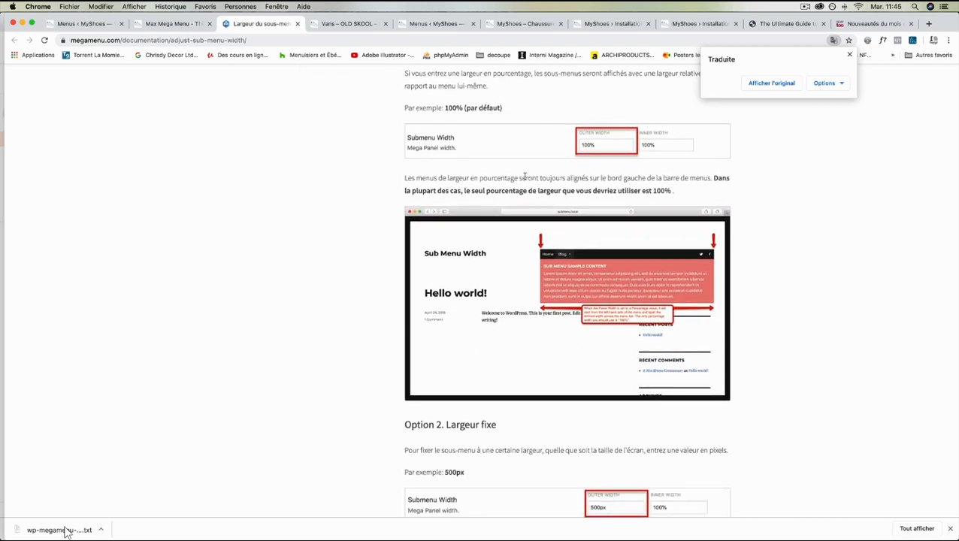
pyautogui.scroll(-3, 592, 187)
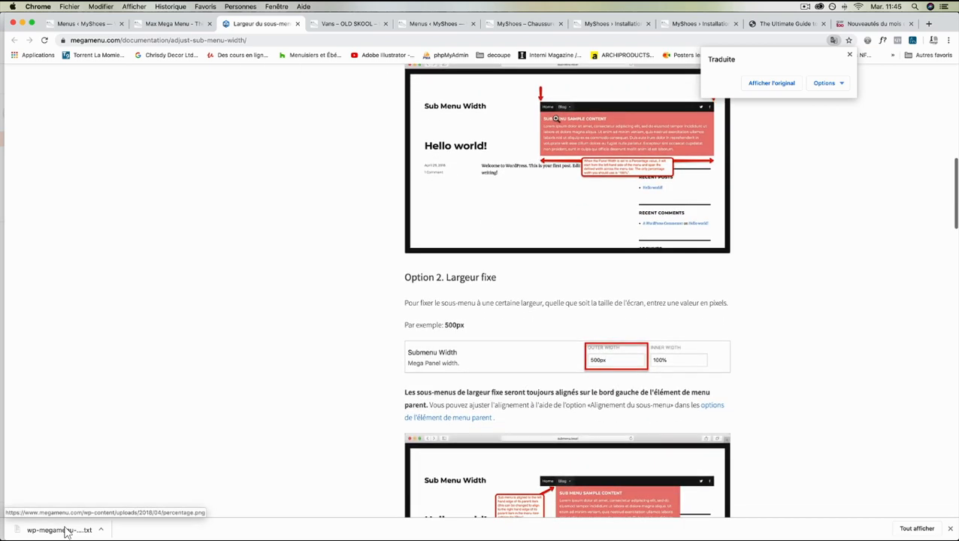
pyautogui.scroll(-5, 544, 218)
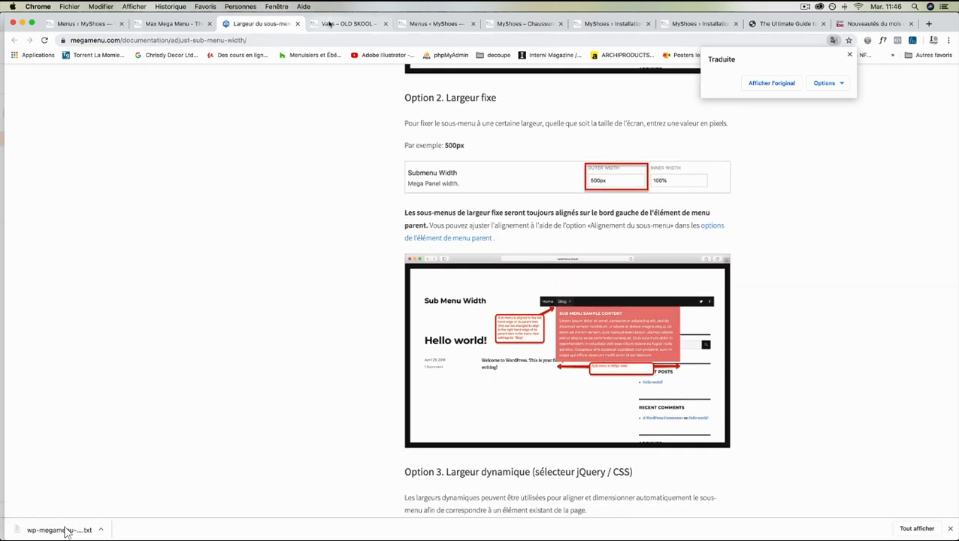
pyautogui.click(328, 23)
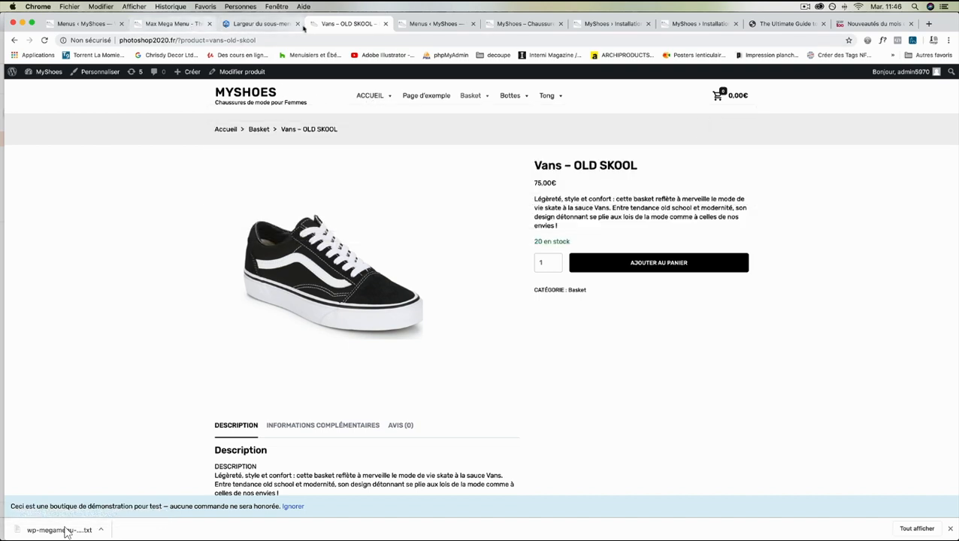
pyautogui.click(295, 25)
pyautogui.click(177, 24)
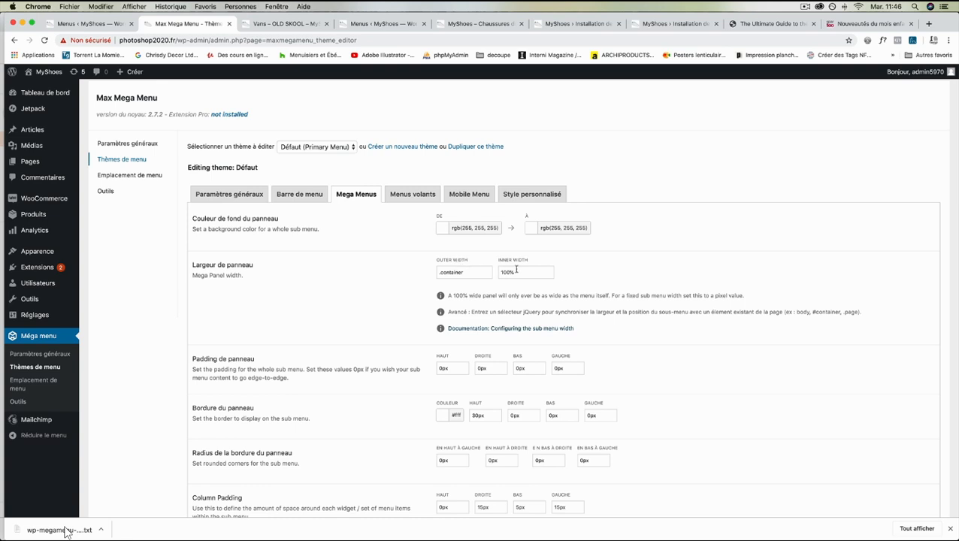
# - Review the mega menu panel, column padding and widget settings, and examine the widgets in the shop page's ACCUEIL submenu
pyautogui.scroll(-3, 516, 269)
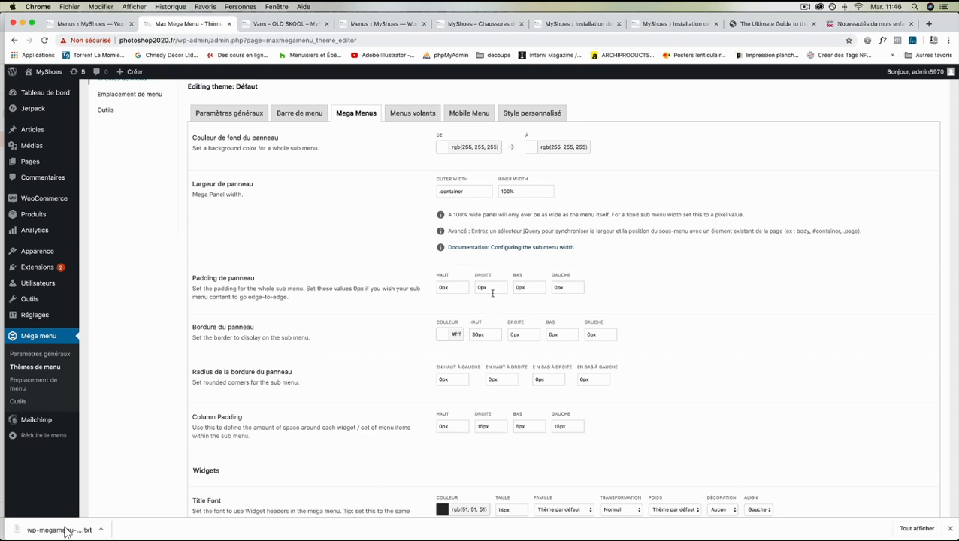
pyautogui.scroll(-6, 492, 293)
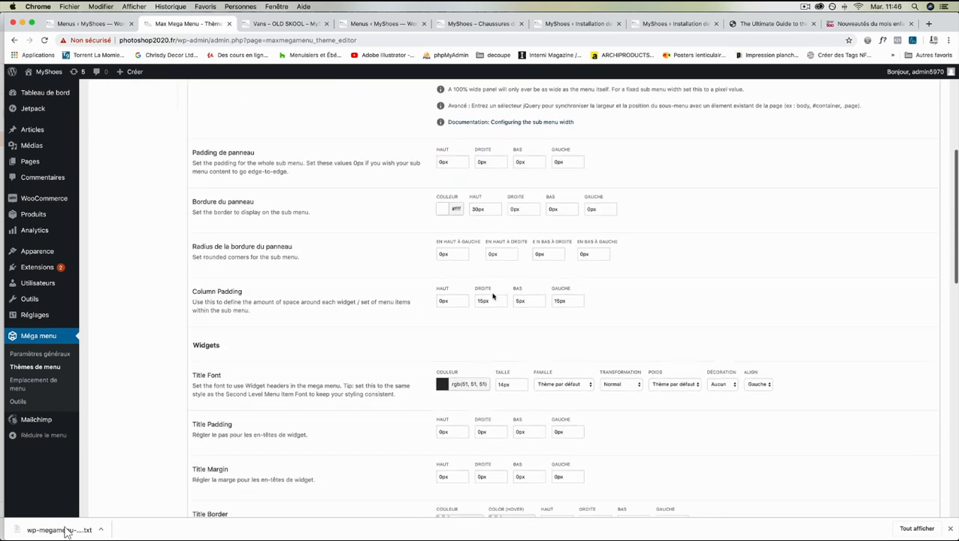
pyautogui.scroll(-2, 338, 309)
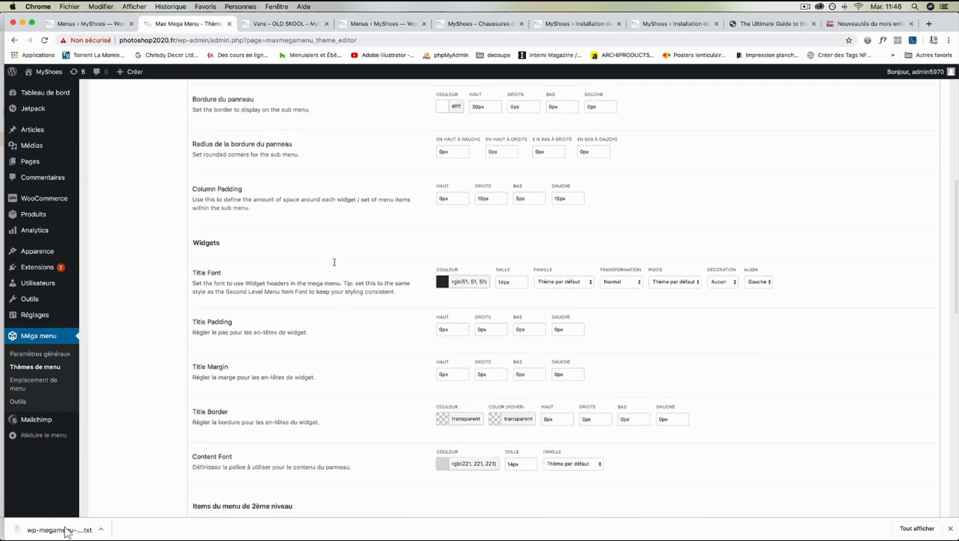
pyautogui.click(258, 25)
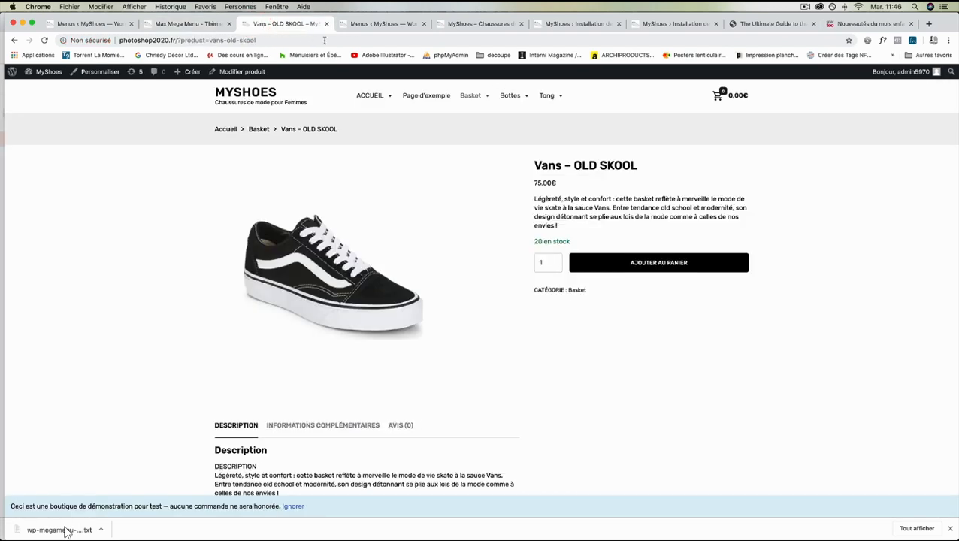
pyautogui.moveTo(362, 95)
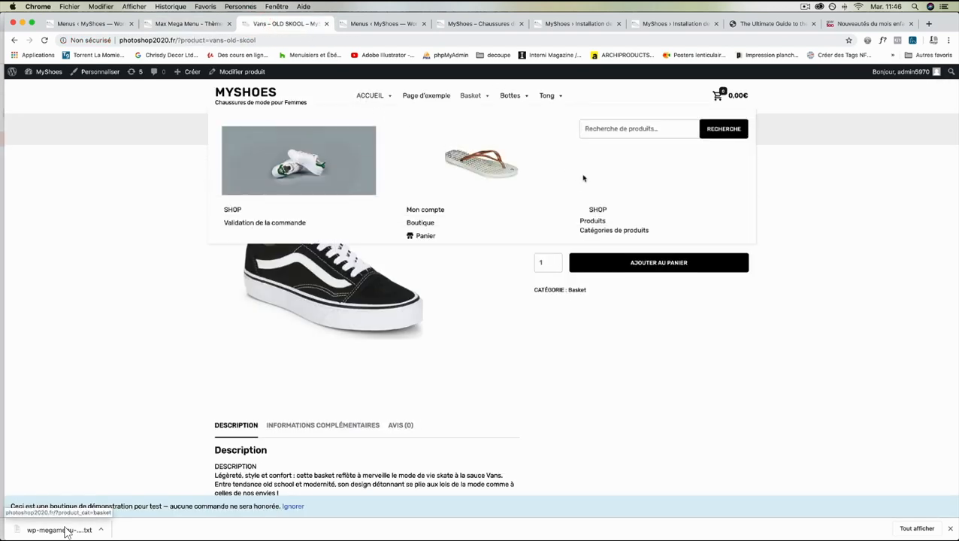
pyautogui.moveTo(600, 221)
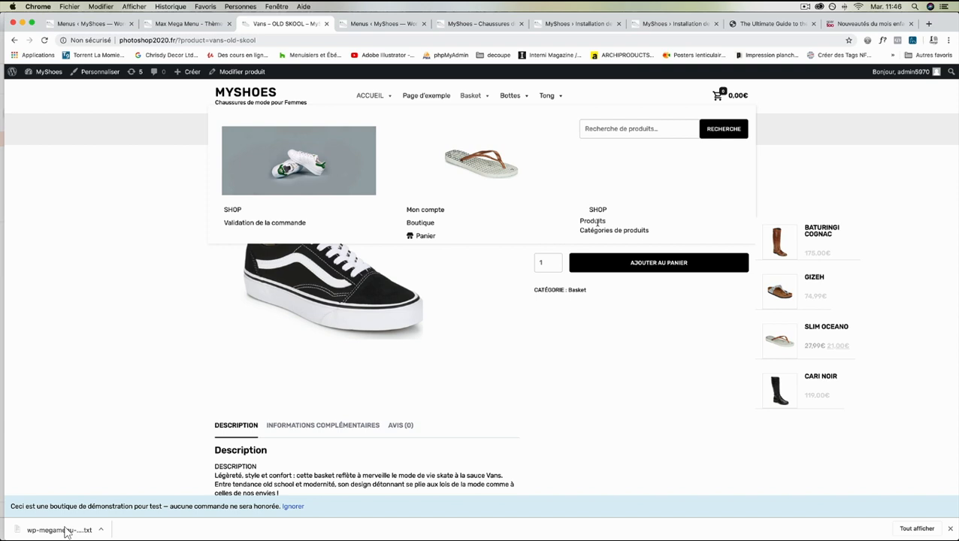
# - Set the widget Title Font color to red, rgb(246, 9, 9), in the Défaut theme editor and save the changes
pyautogui.click(190, 23)
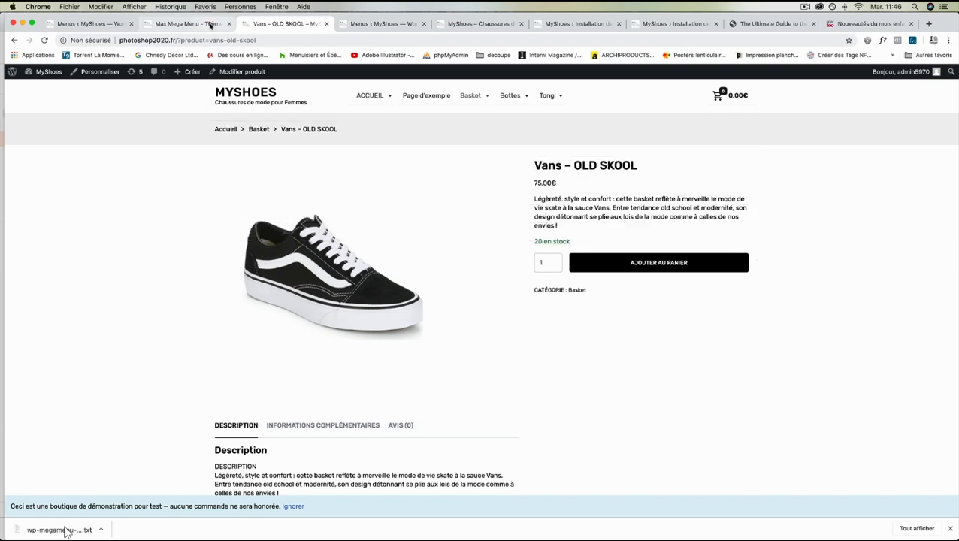
pyautogui.click(442, 284)
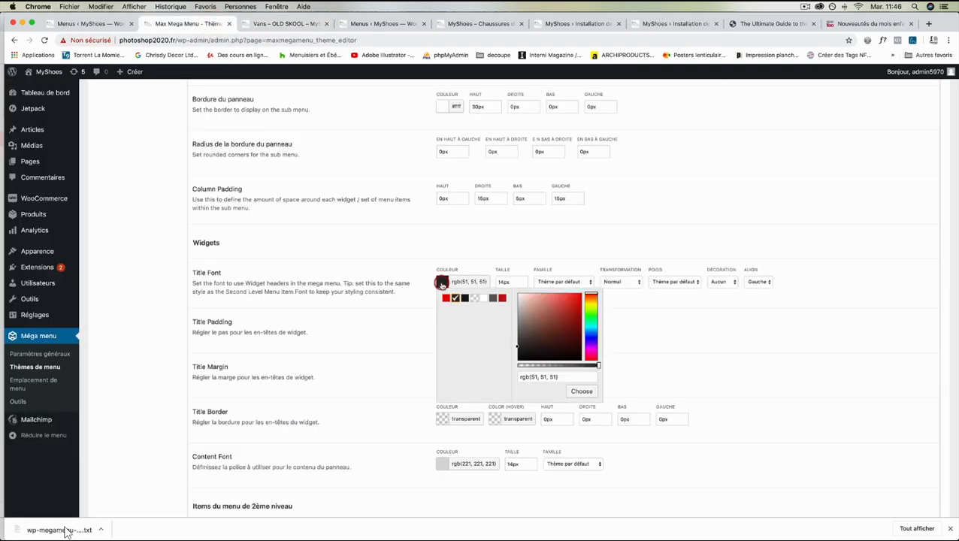
pyautogui.click(445, 299)
pyautogui.scroll(-3, 374, 314)
pyautogui.scroll(-10, 374, 314)
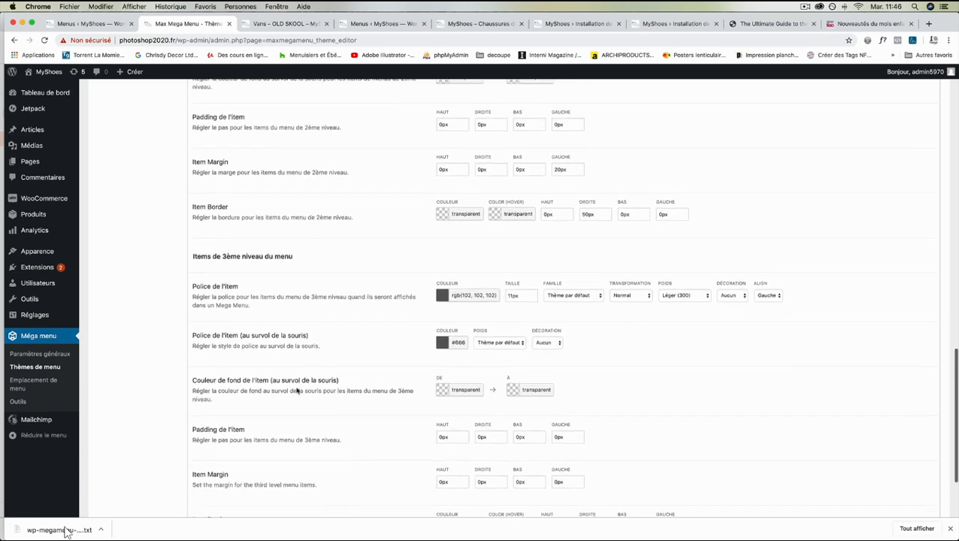
pyautogui.click(237, 459)
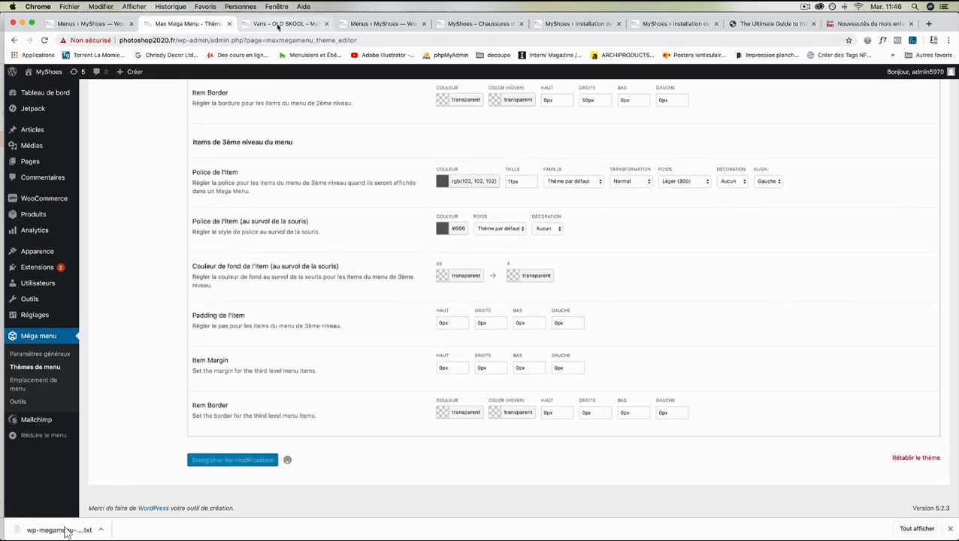
# - Reload the shop's product page and examine the widget title color in the ACCUEIL submenu
pyautogui.click(280, 23)
pyautogui.click(44, 40)
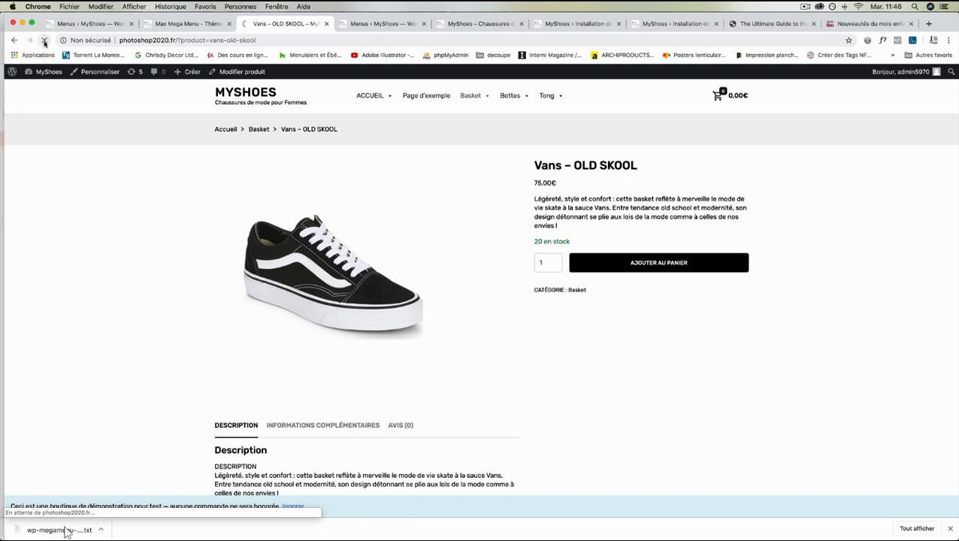
pyautogui.moveTo(372, 114)
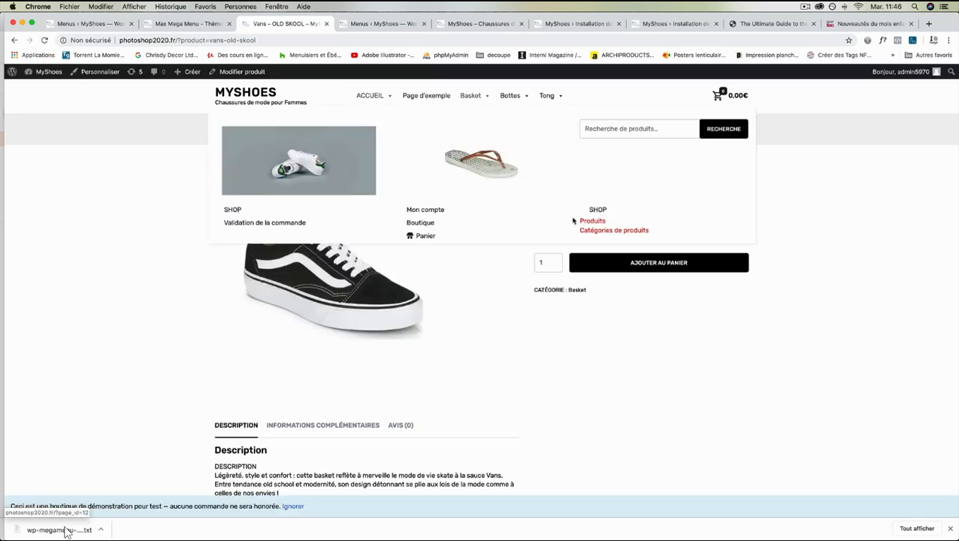
# - Return to the theme editor and set the widget Title Font color back to dark gray, rgb(51, 51, 51)
pyautogui.click(195, 24)
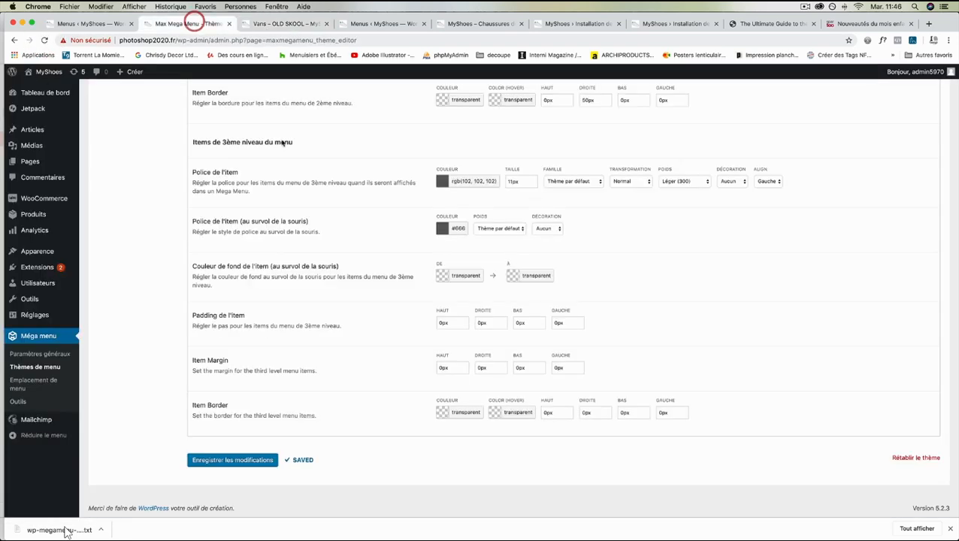
pyautogui.scroll(10, 311, 166)
pyautogui.scroll(-2, 291, 283)
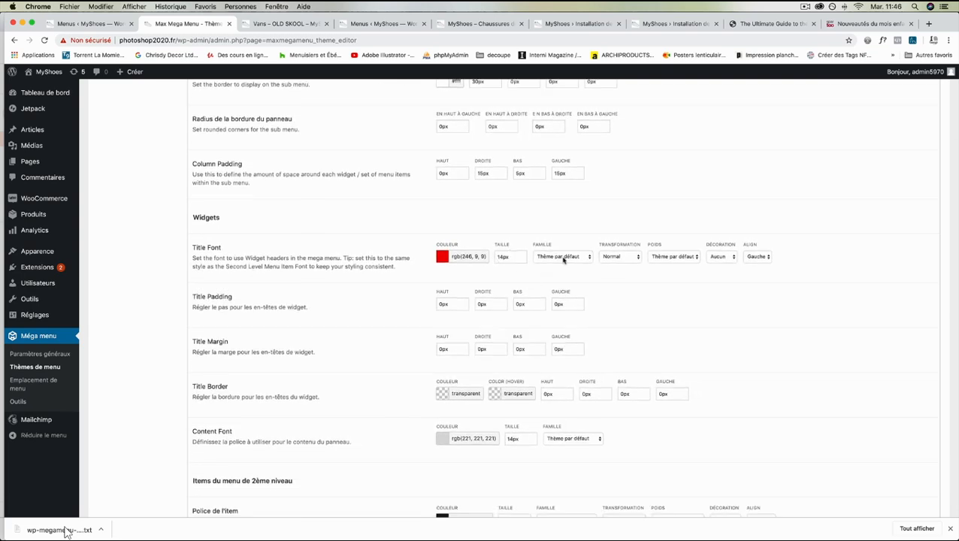
pyautogui.click(464, 257)
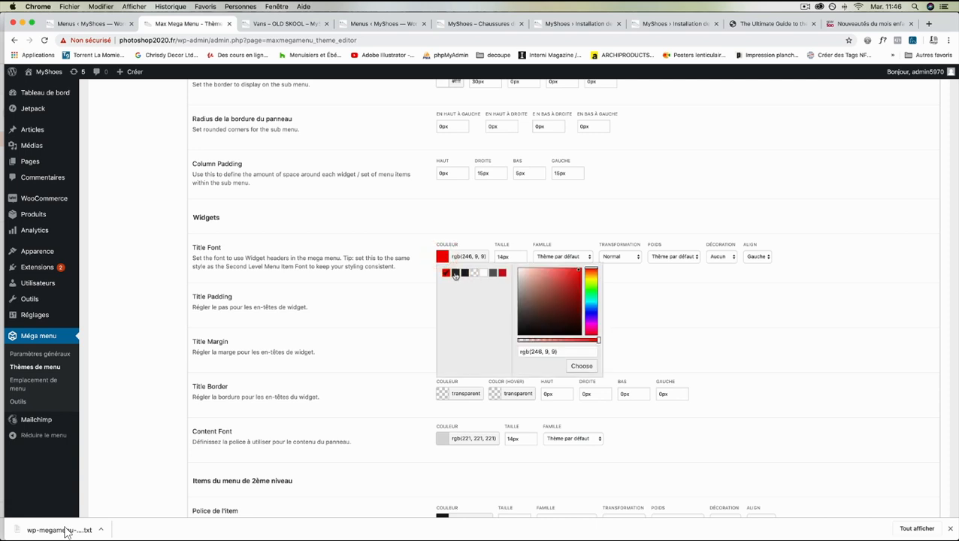
pyautogui.click(455, 275)
# - Review the content font and second- and third-level item settings, comparing them with the ACCUEIL submenu on the shop page
pyautogui.scroll(-5, 357, 238)
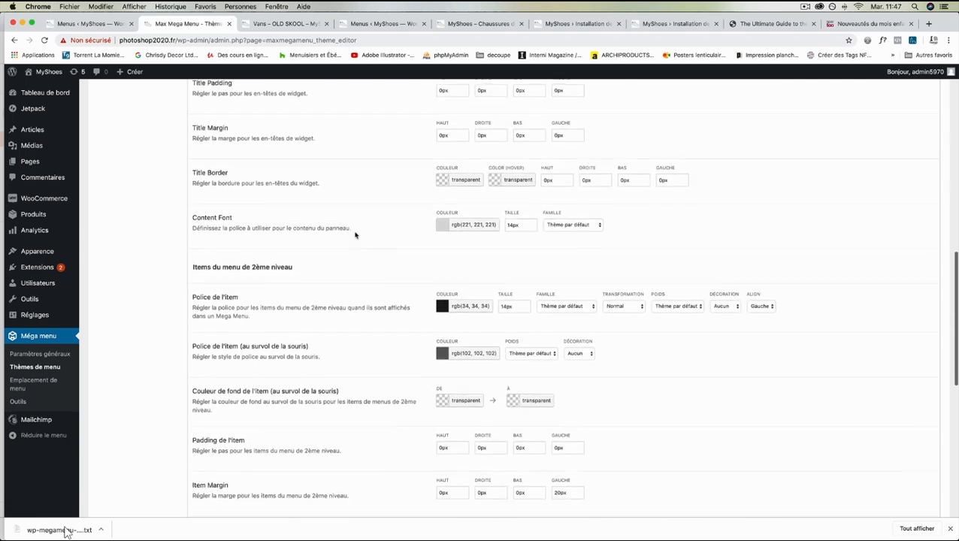
pyautogui.click(285, 24)
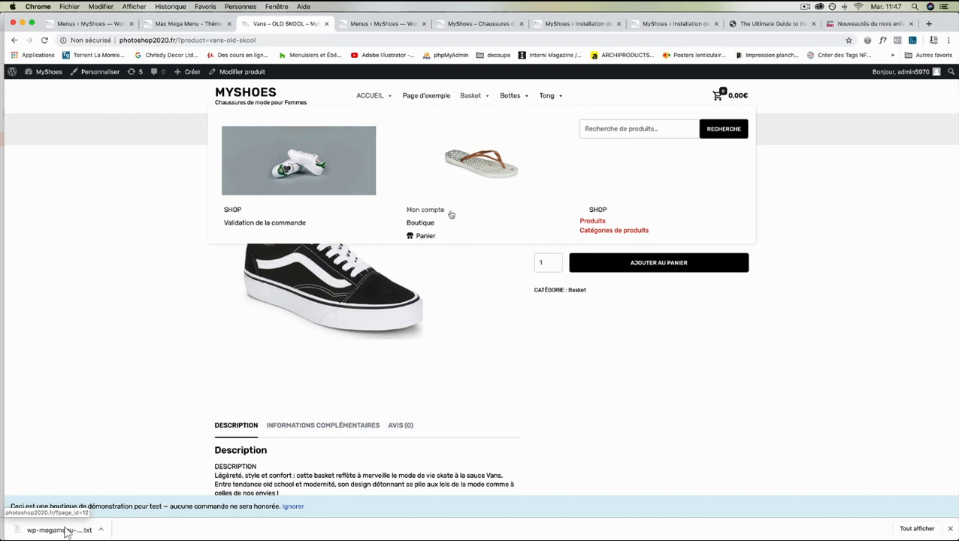
pyautogui.click(194, 24)
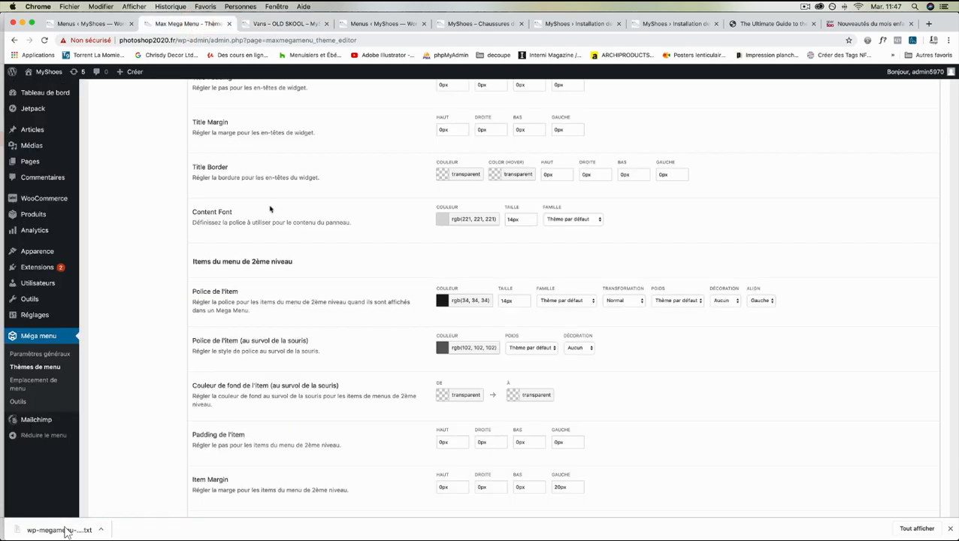
pyautogui.scroll(-8, 270, 210)
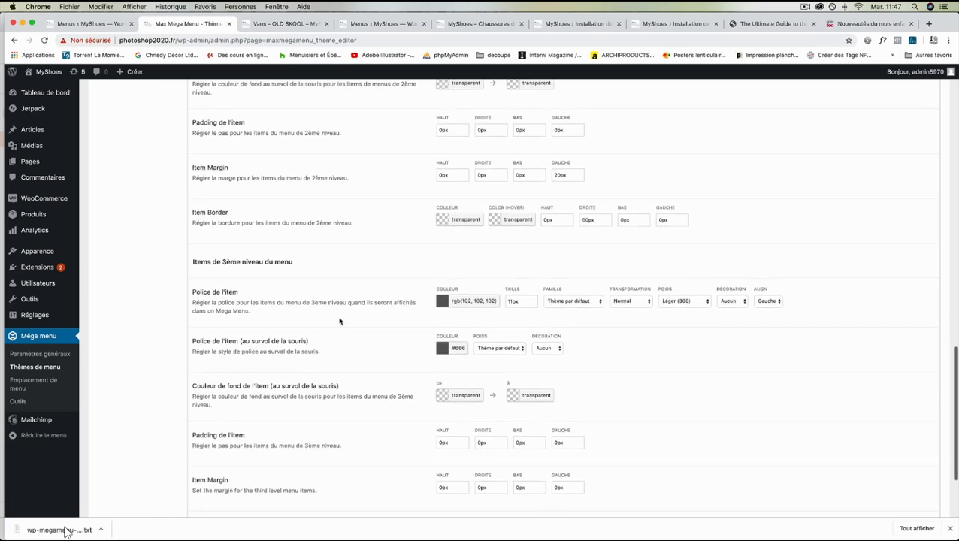
pyautogui.scroll(-3, 339, 321)
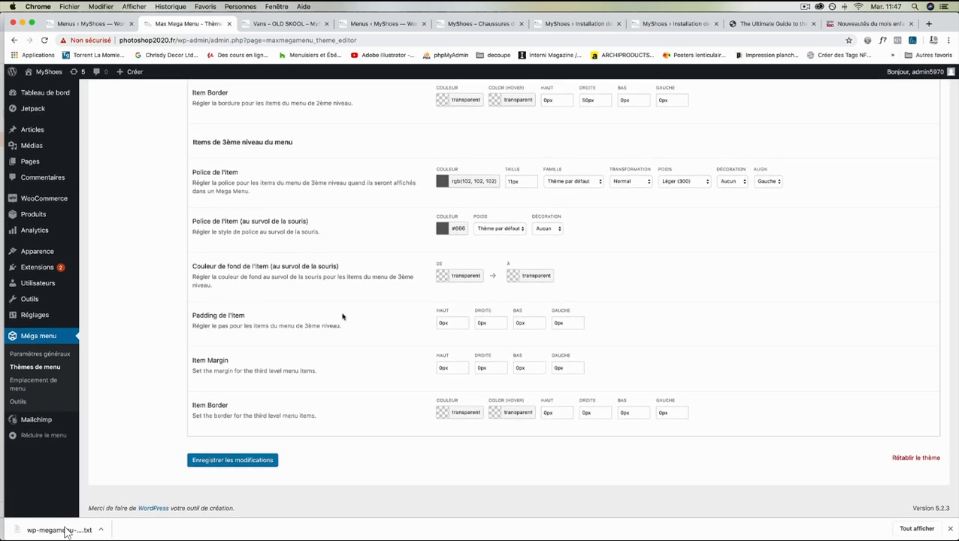
pyautogui.scroll(3, 344, 316)
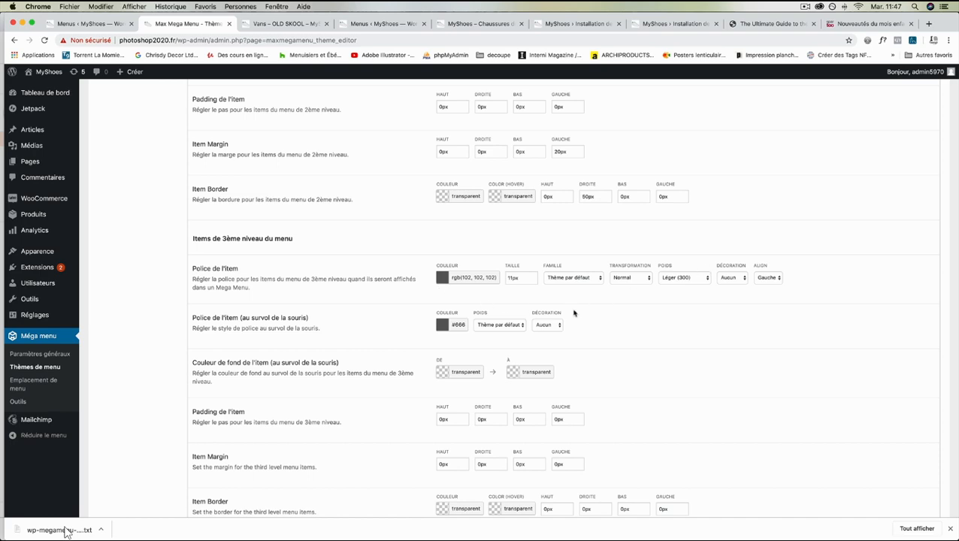
pyautogui.scroll(6, 574, 312)
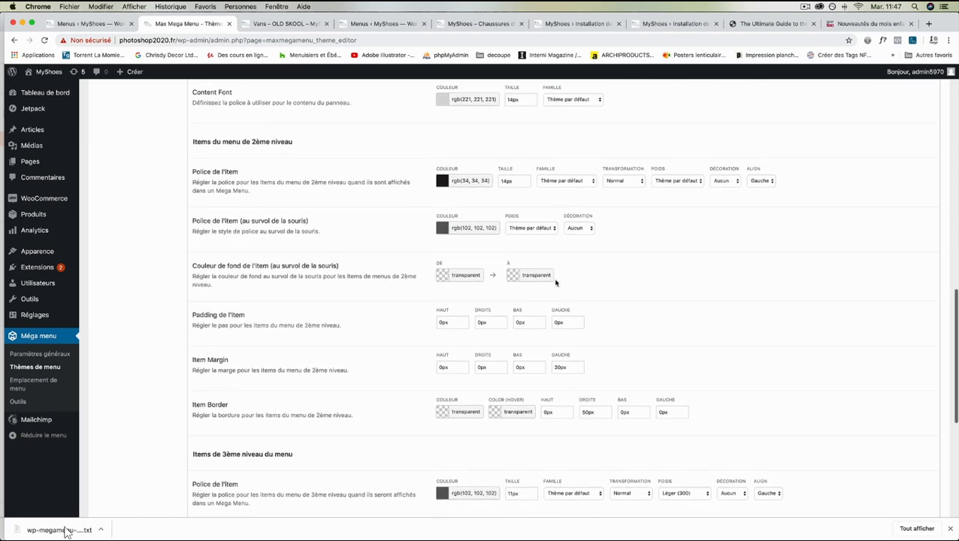
pyautogui.scroll(-1, 390, 238)
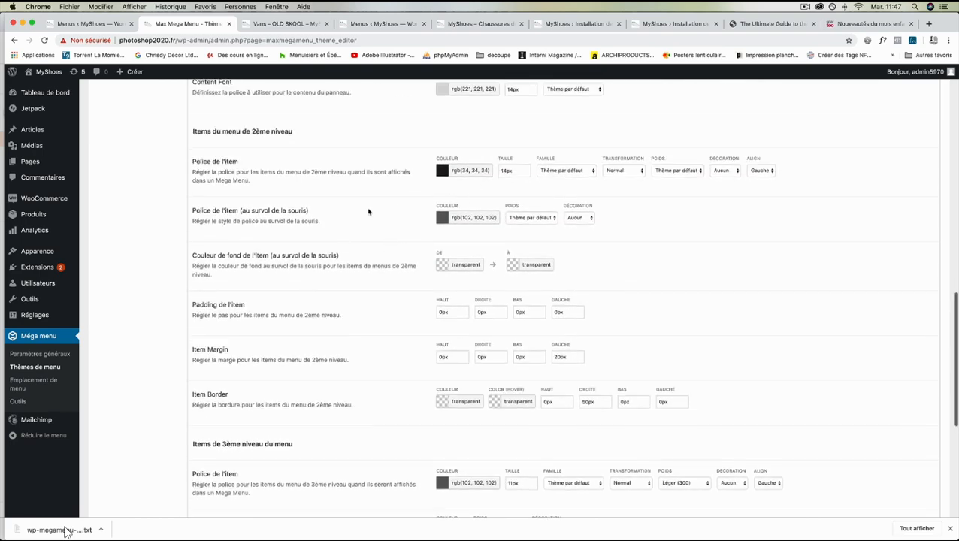
# - Save the Défaut theme with the restored widget title color
pyautogui.scroll(-4, 368, 212)
pyautogui.scroll(-4, 368, 211)
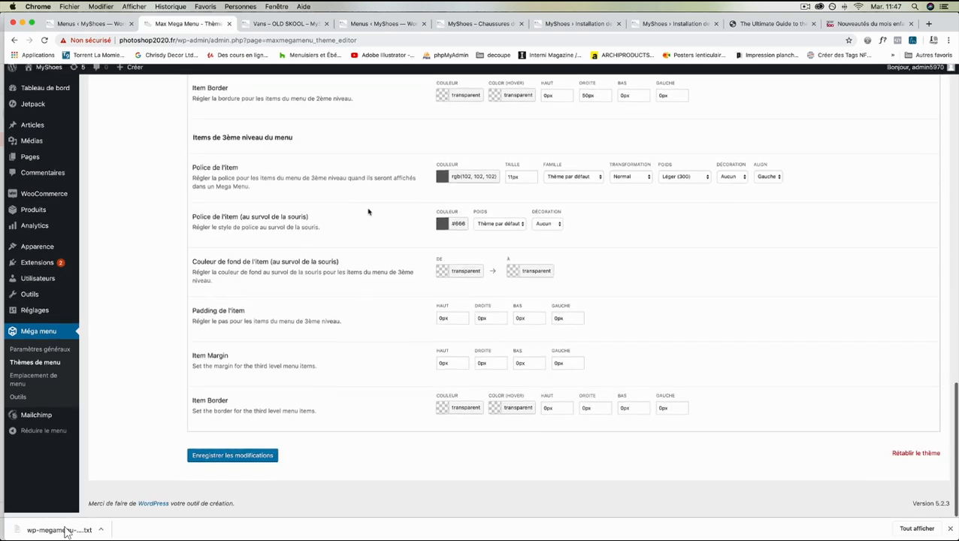
pyautogui.click(264, 465)
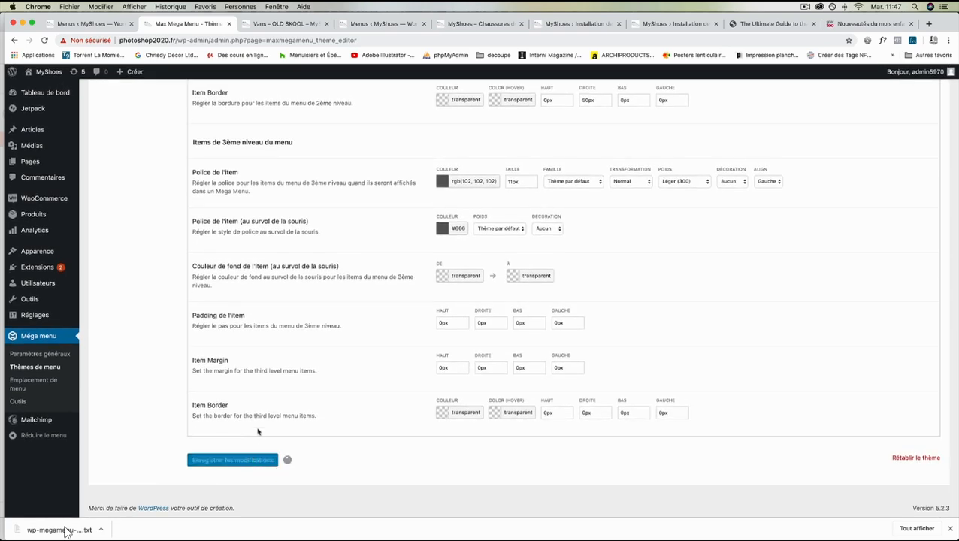
# - Review the flyout menu (Menus volants) background, width, padding and border settings, and compare them with the Bottes submenu on the shop page
pyautogui.scroll(15, 285, 291)
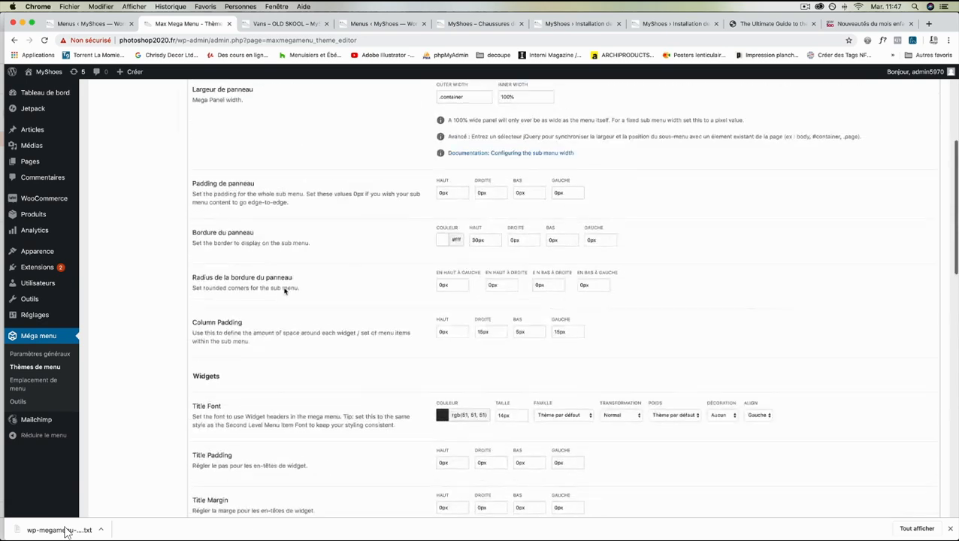
pyautogui.click(414, 274)
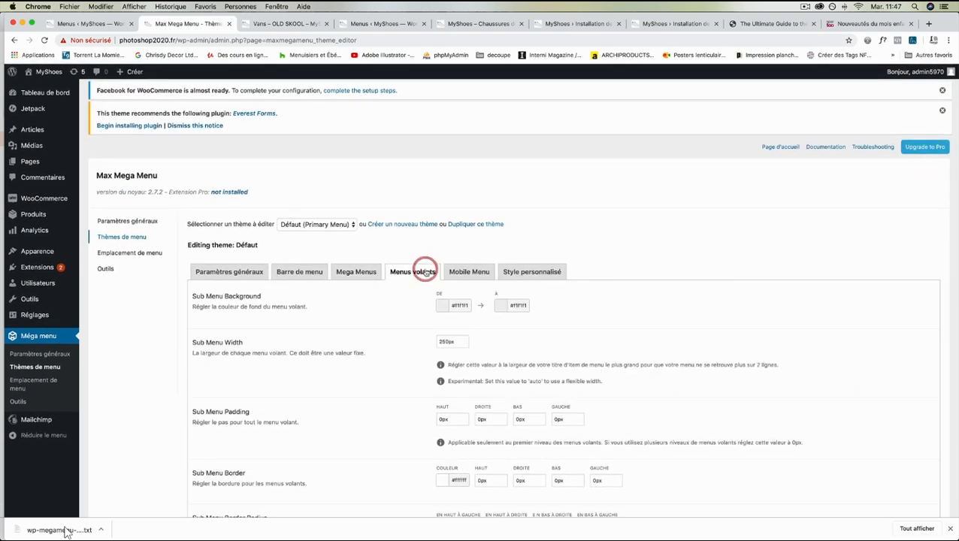
pyautogui.click(282, 24)
pyautogui.moveTo(511, 96)
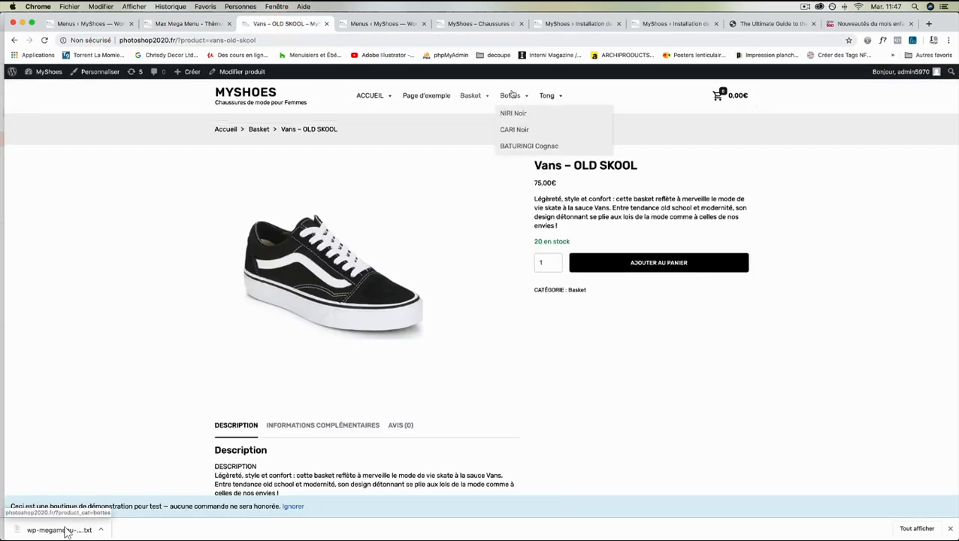
pyautogui.moveTo(478, 100)
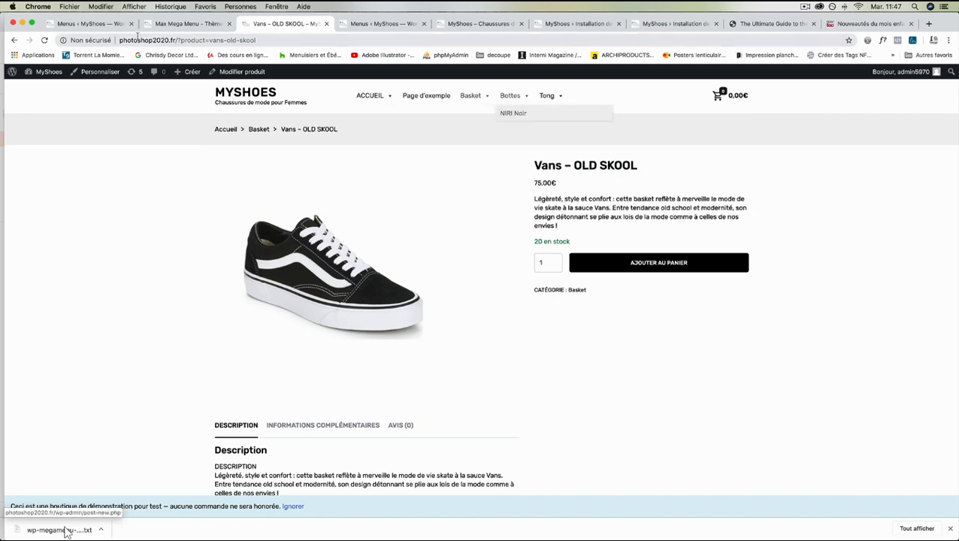
pyautogui.click(177, 27)
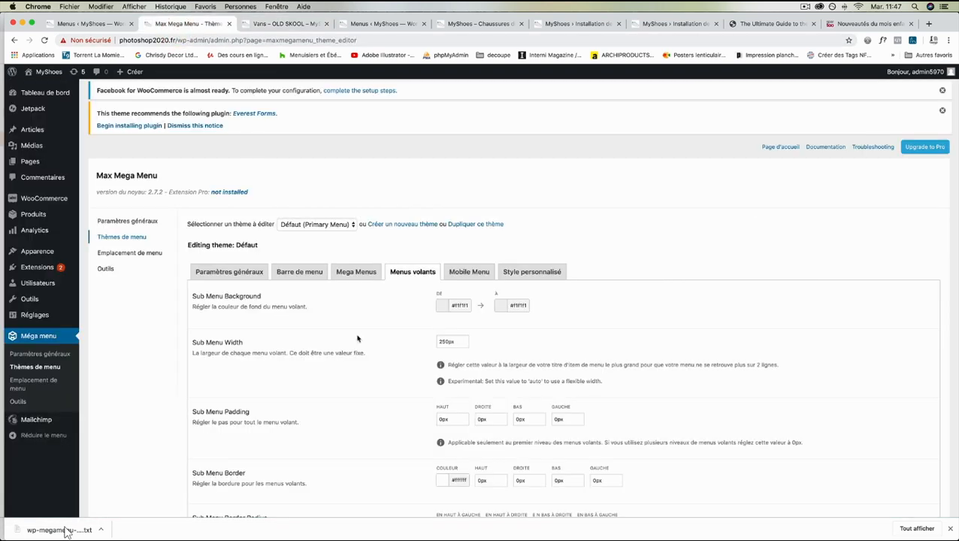
pyautogui.scroll(-5, 452, 336)
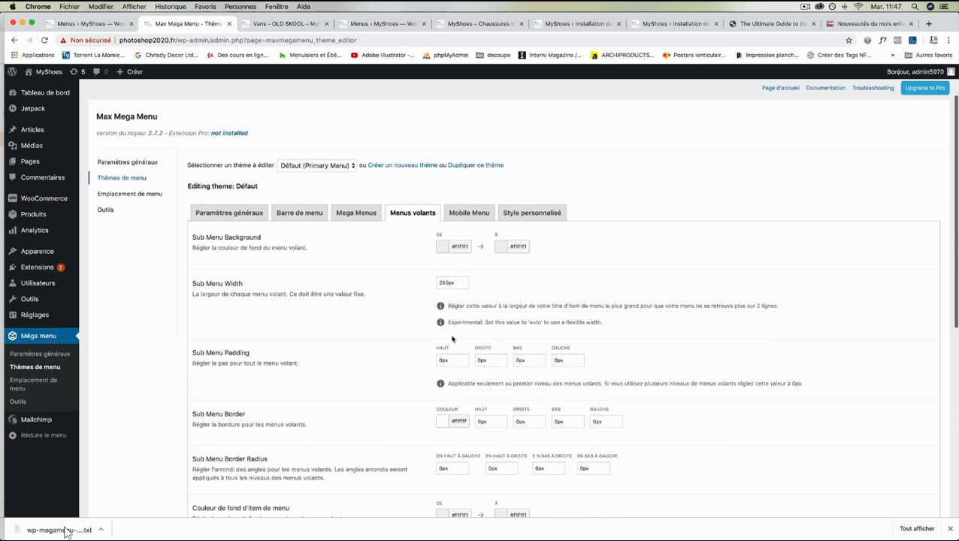
pyautogui.scroll(5, 451, 339)
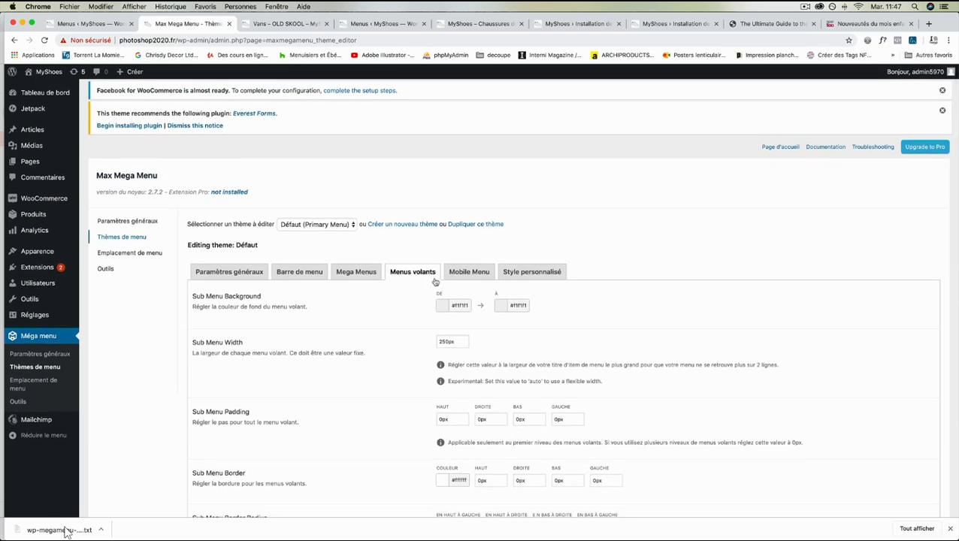
# - Review the responsive breakpoint and toggle bar settings of the mobile menu, and look at the custom style settings
pyautogui.click(478, 273)
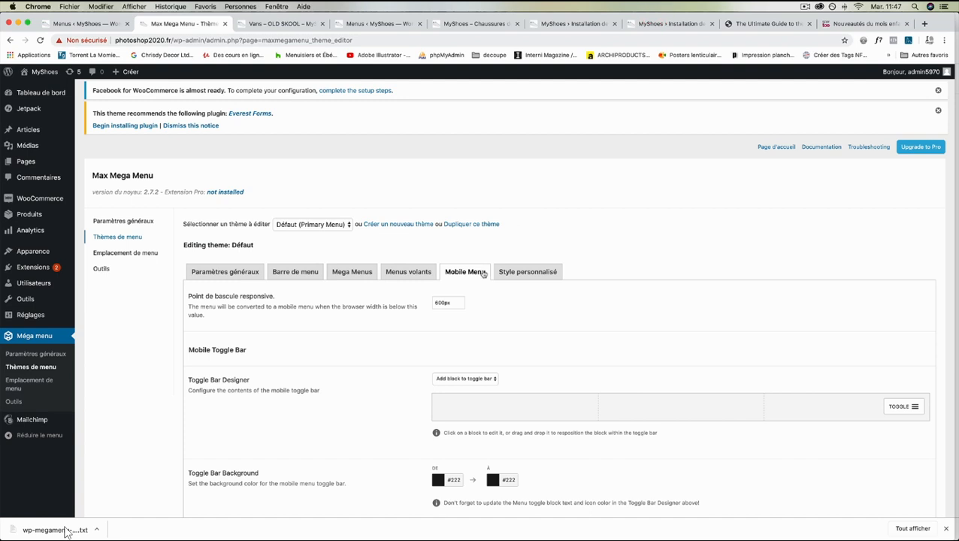
pyautogui.scroll(-5, 396, 336)
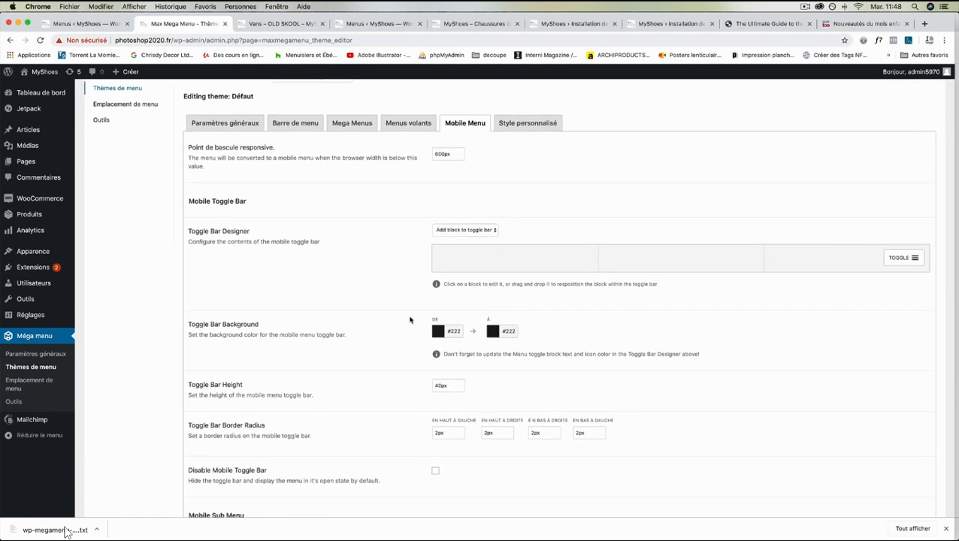
pyautogui.scroll(5, 412, 286)
pyautogui.scroll(-2, 413, 259)
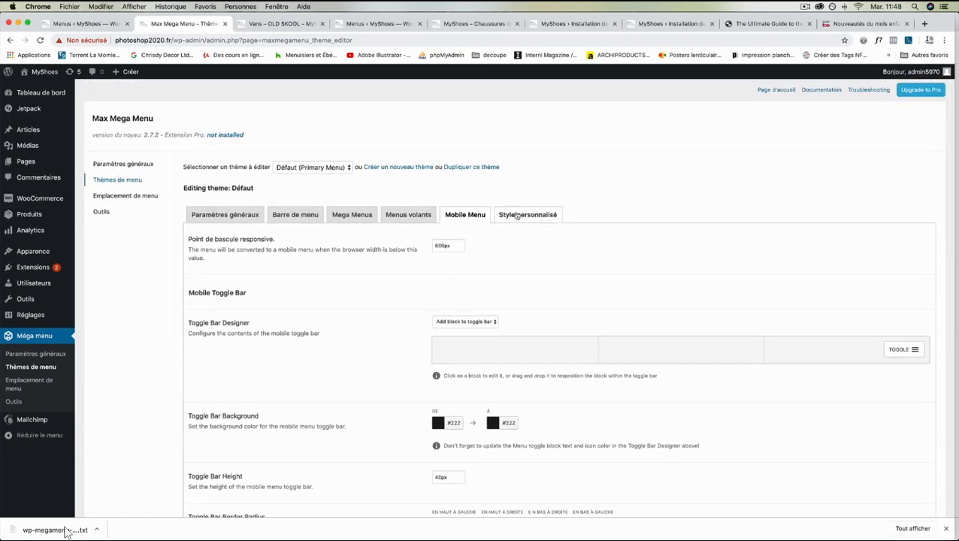
pyautogui.click(517, 215)
# - Compare the theme's menu bar settings with the top-level menu items on the shop page
pyautogui.click(297, 215)
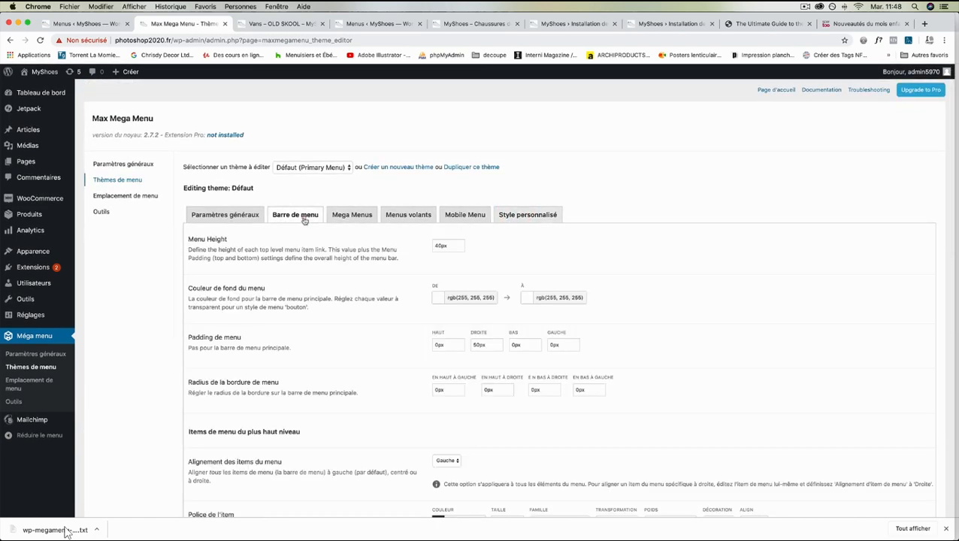
pyautogui.click(263, 22)
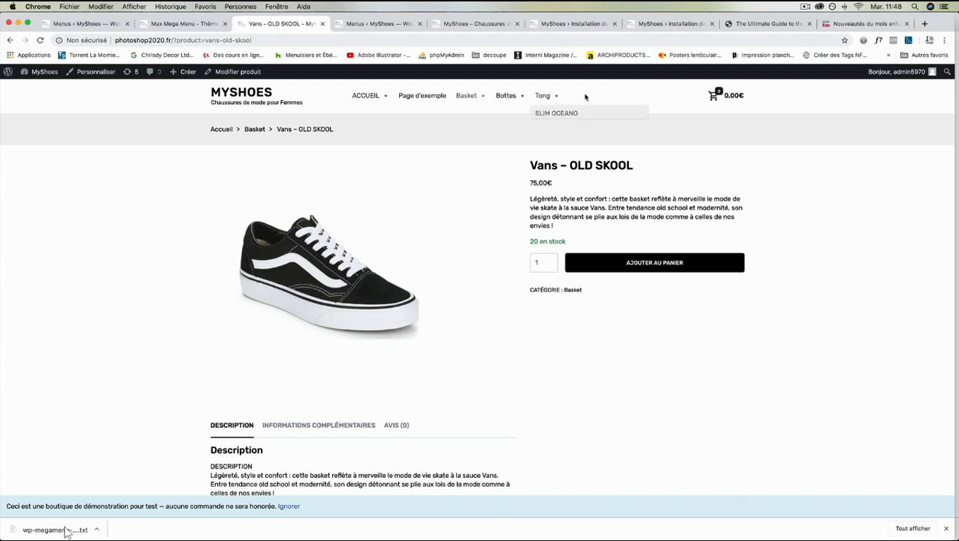
pyautogui.click(184, 23)
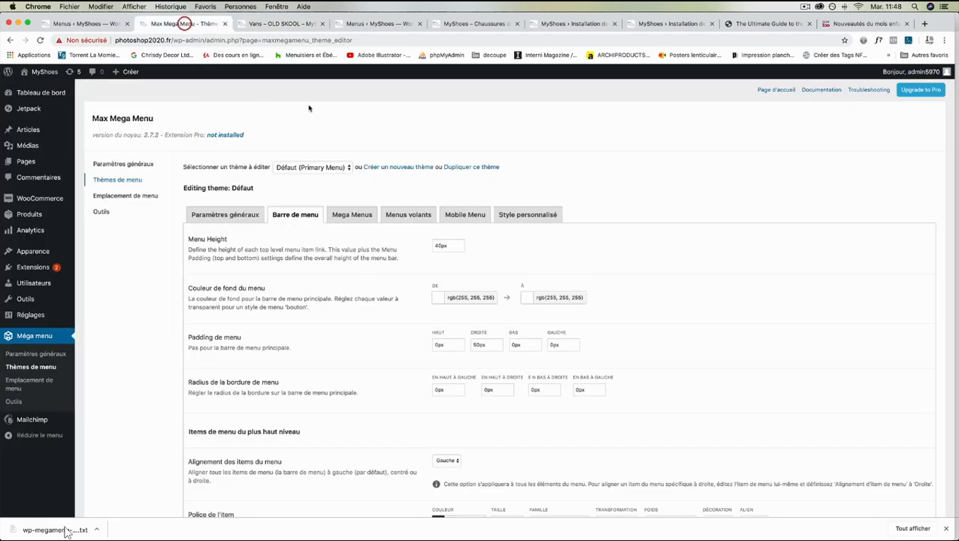
# - Compare the theme's Mega Menus panel settings with the ACCUEIL submenu on the shop page
pyautogui.click(365, 215)
pyautogui.click(297, 23)
pyautogui.moveTo(366, 95)
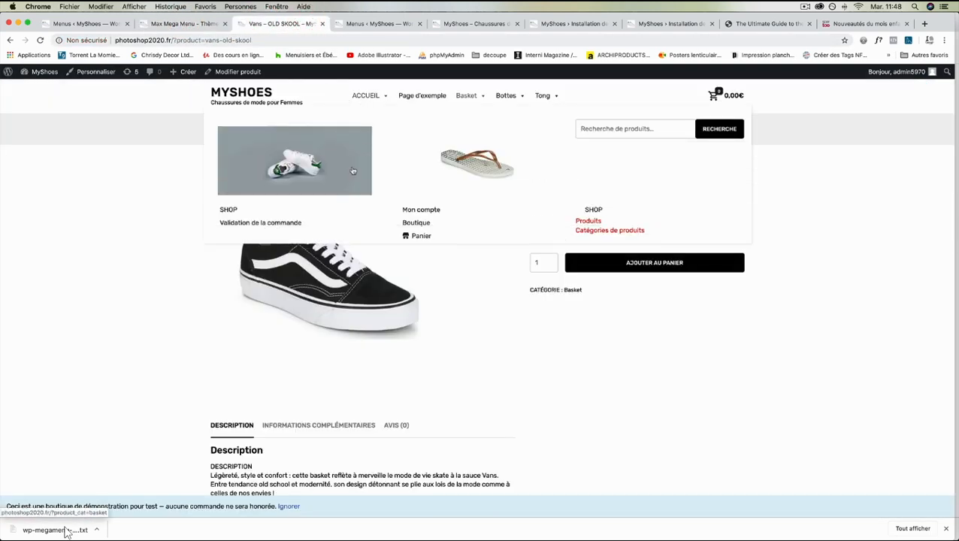
pyautogui.click(197, 23)
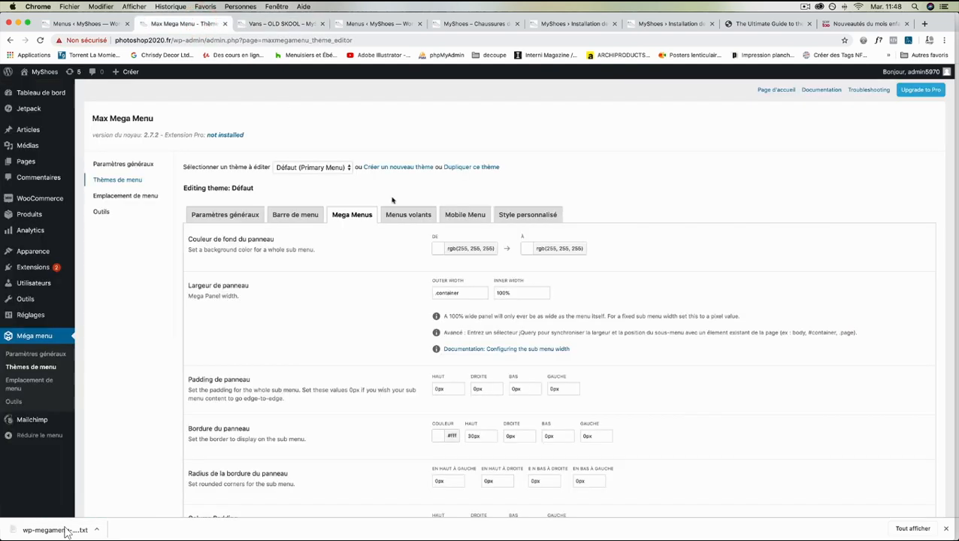
# - Compare the Menus volants settings with the Bottes submenu on the shop page and return to the theme editor
pyautogui.click(408, 214)
pyautogui.click(285, 23)
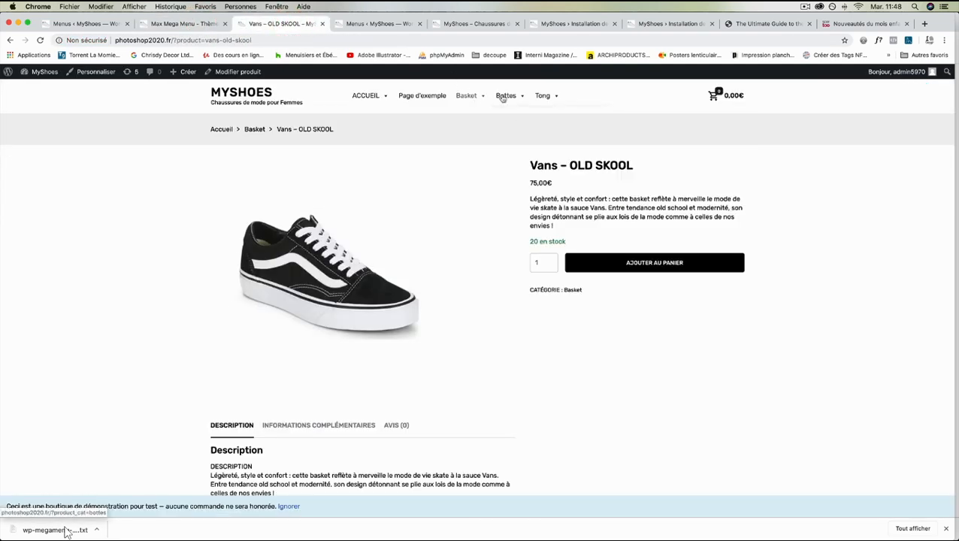
pyautogui.moveTo(505, 98)
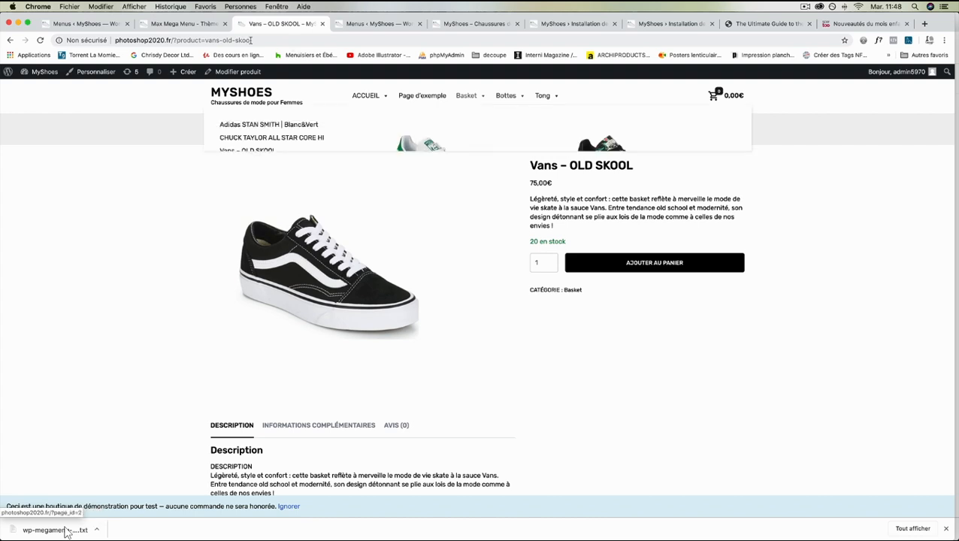
pyautogui.click(173, 23)
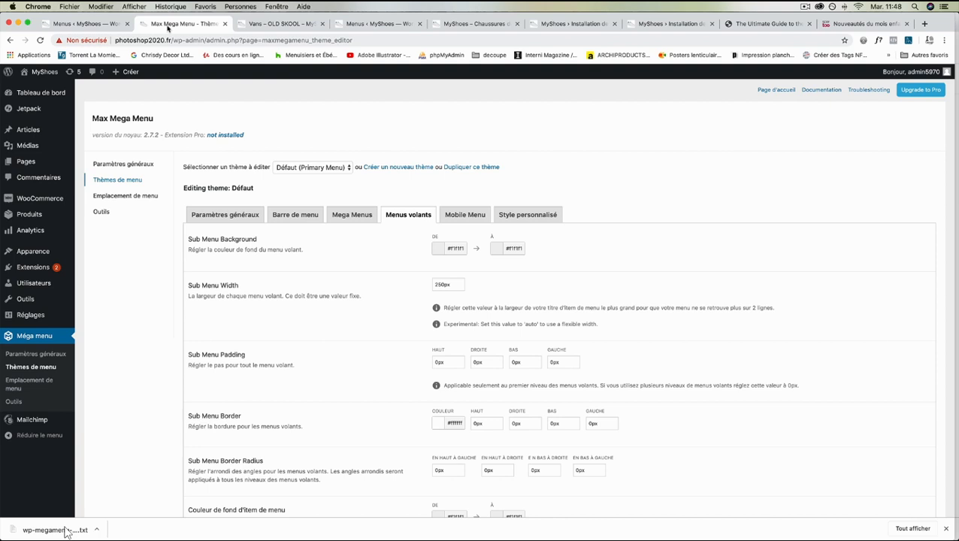